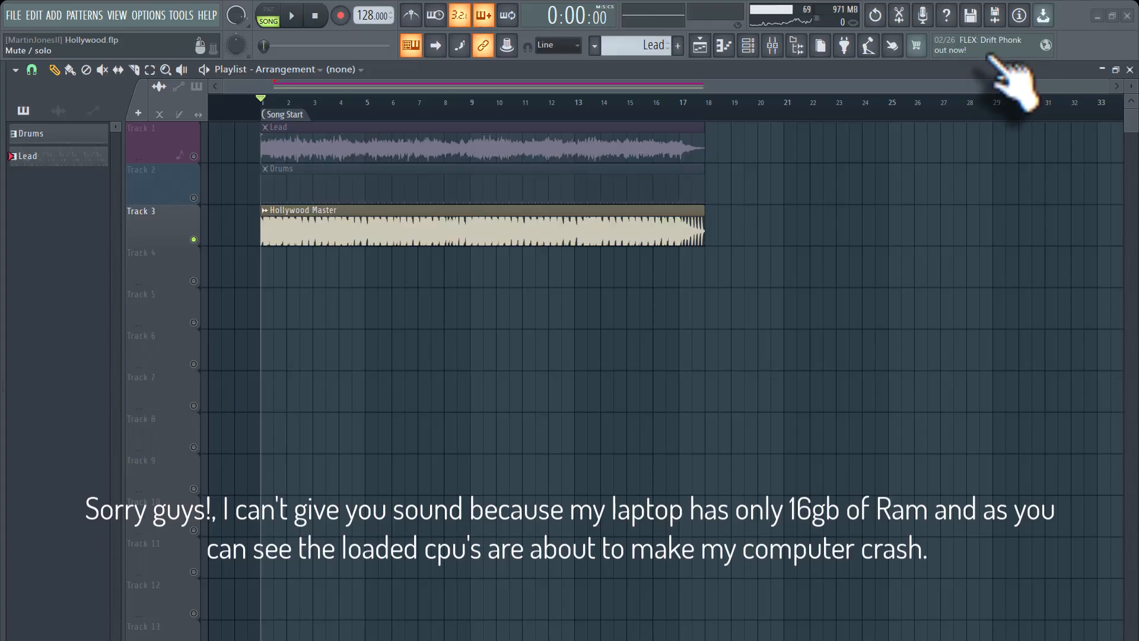
# Unmute the Lead and Drums tracks in the playlist.
pyautogui.click(194, 156)
pyautogui.click(193, 197)
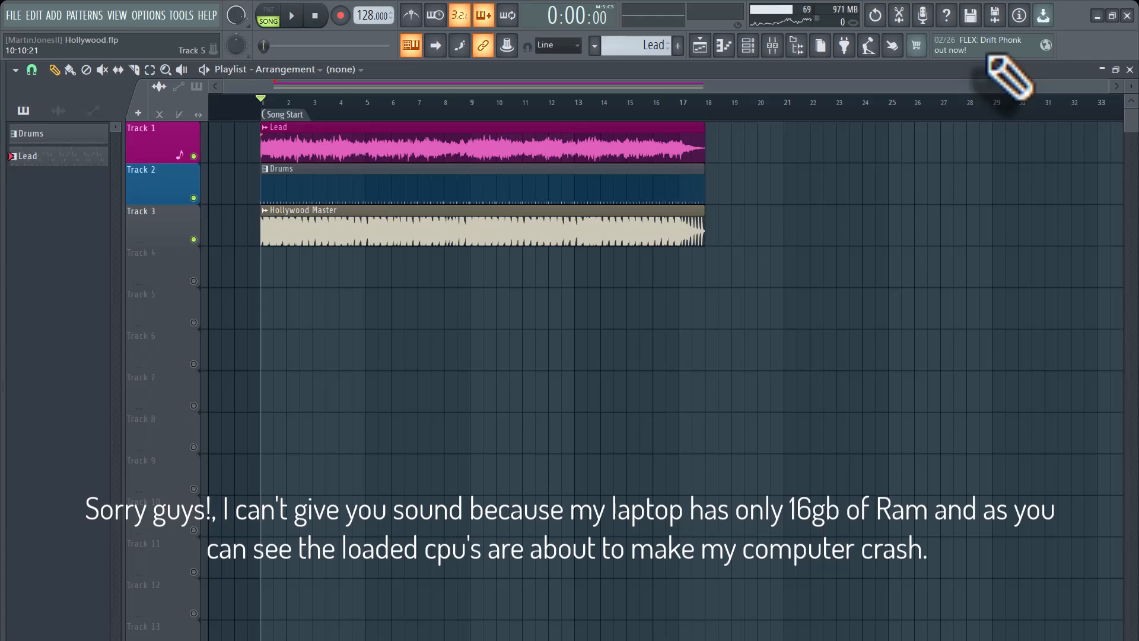
# Open the channel rack and inspect the channel settings of the Lead audio clip.
pyautogui.press('F6')
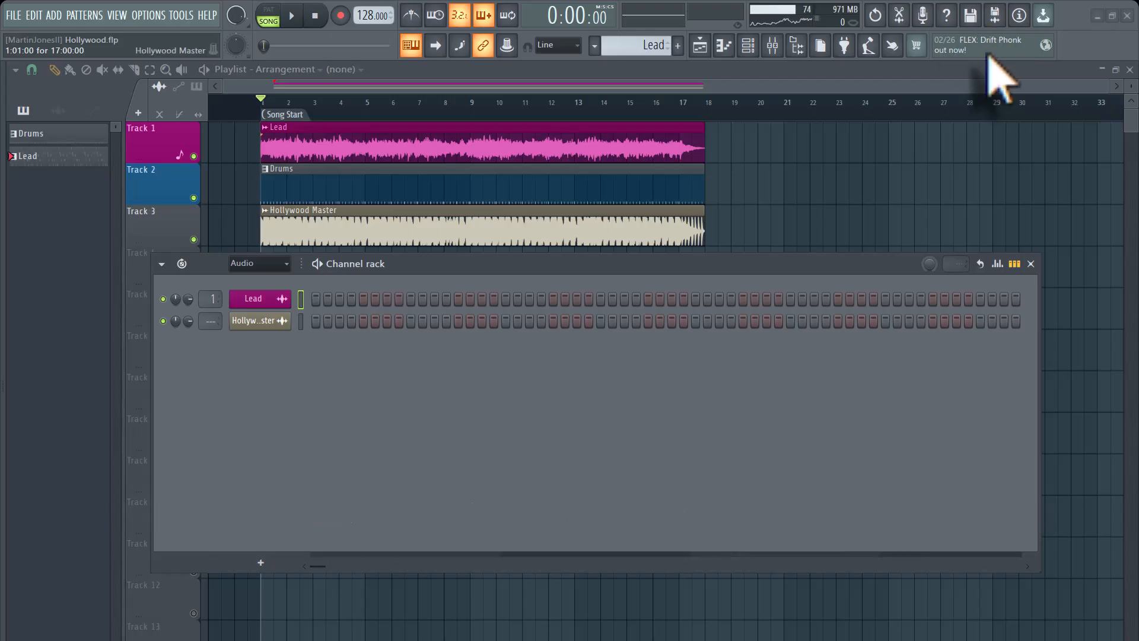
pyautogui.click(254, 298)
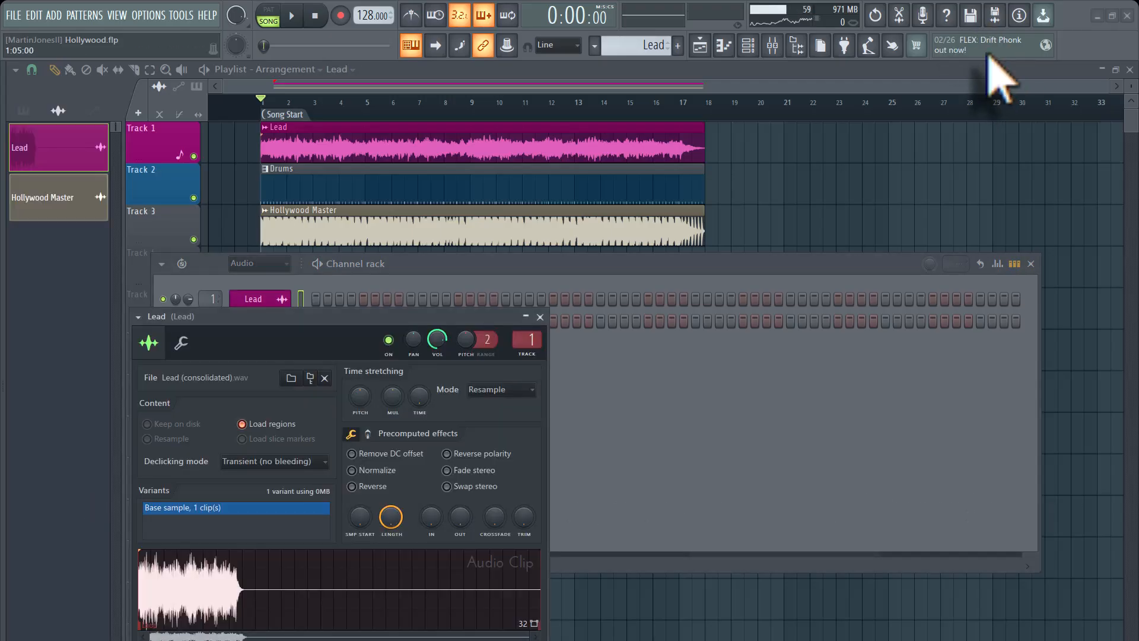
pyautogui.click(540, 317)
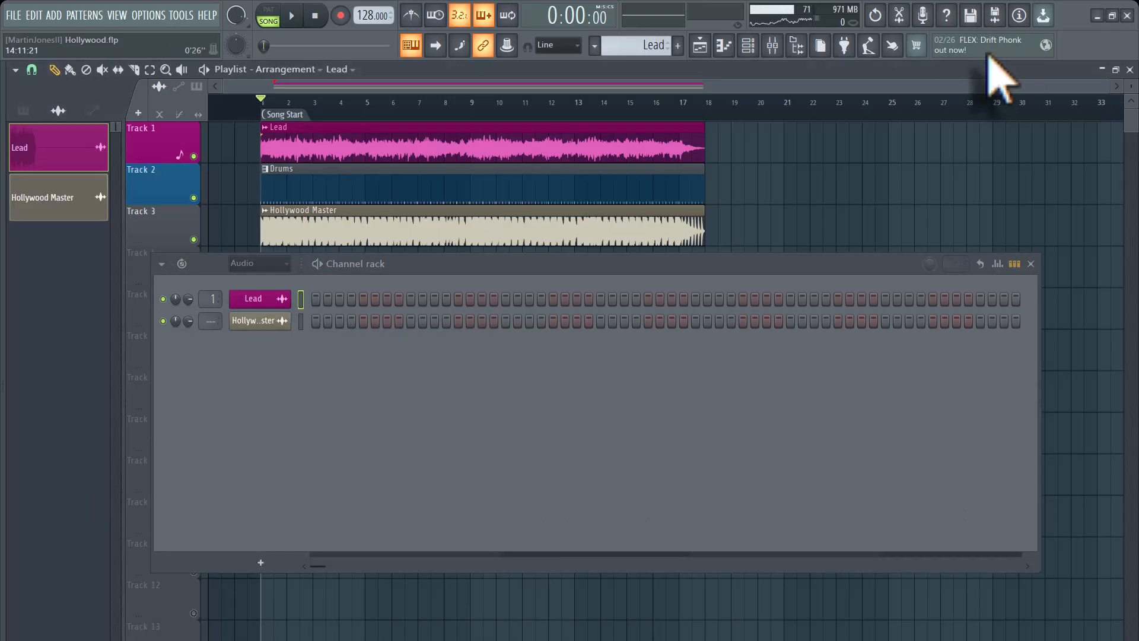
# Switch to the Lead pattern and examine Serum 2's oscillator, arpeggiator, mix, effects, modulation matrix and global settings.
pyautogui.click(594, 46)
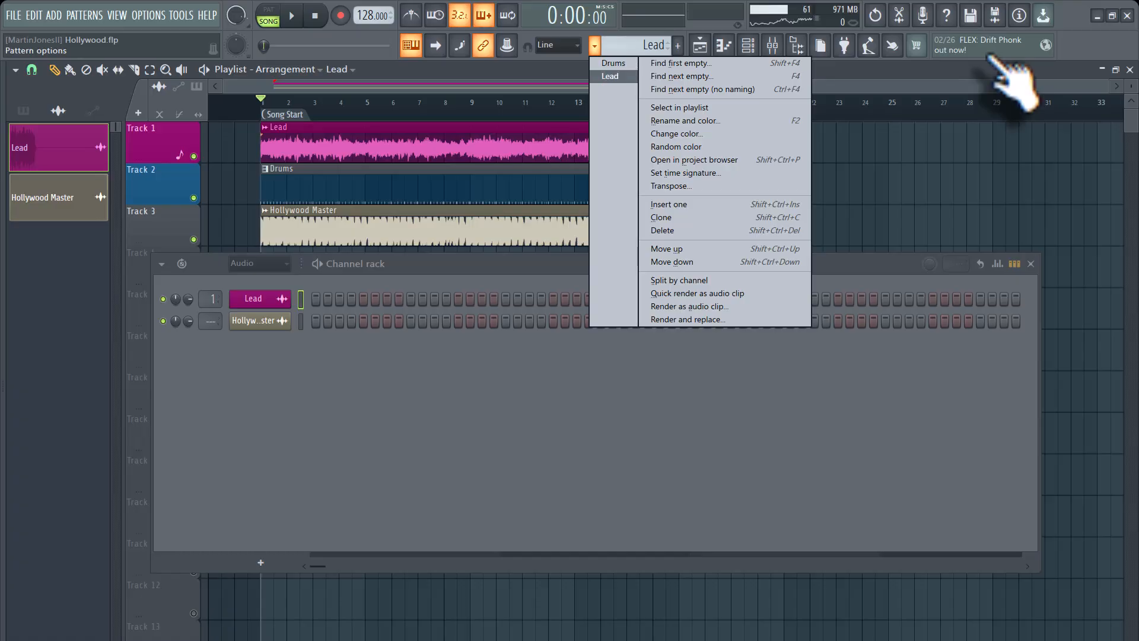
pyautogui.click(610, 76)
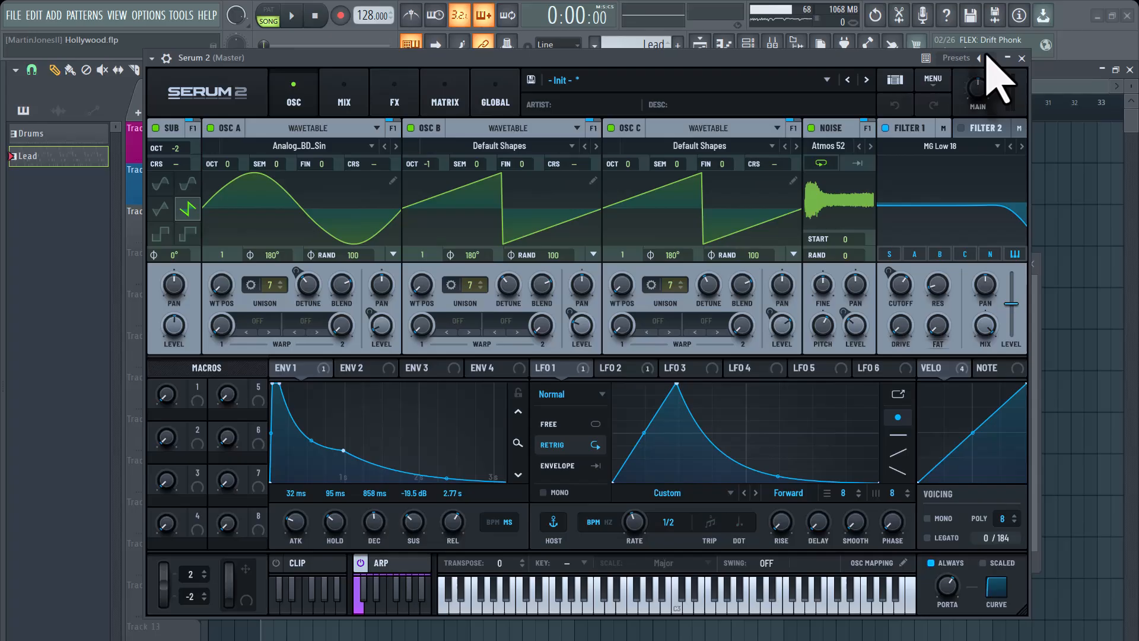
pyautogui.click(399, 563)
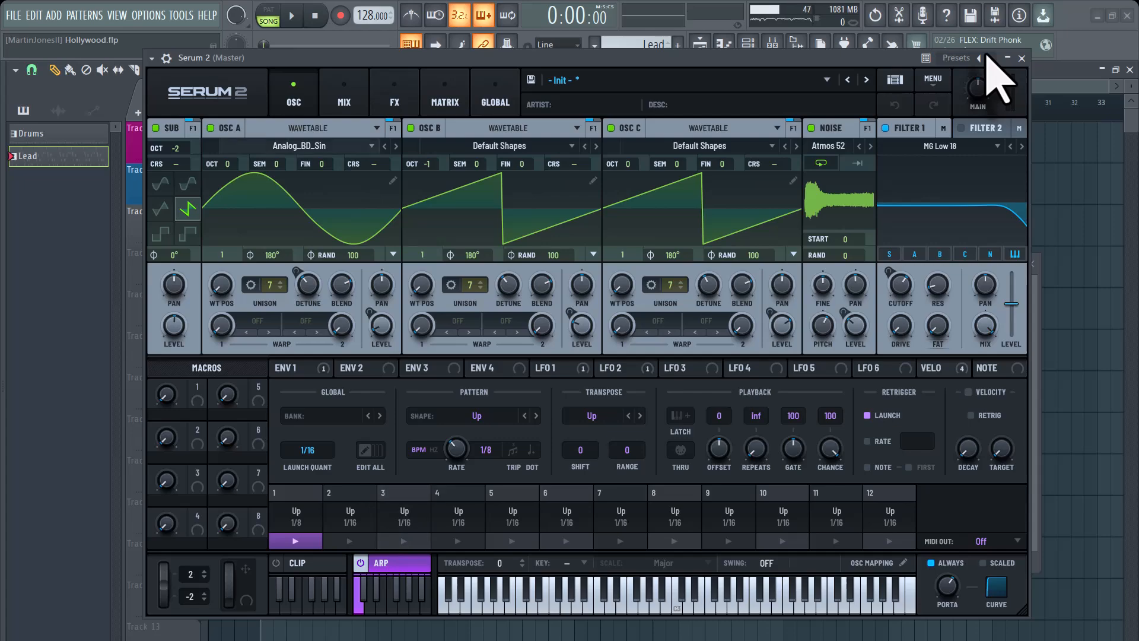
pyautogui.click(344, 93)
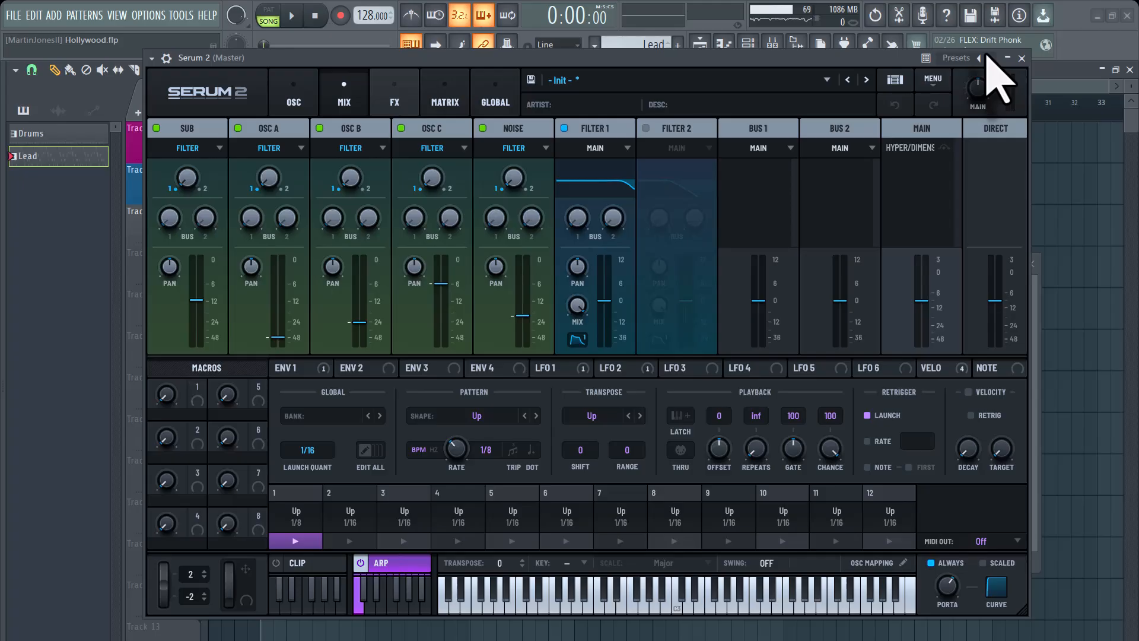
pyautogui.click(395, 94)
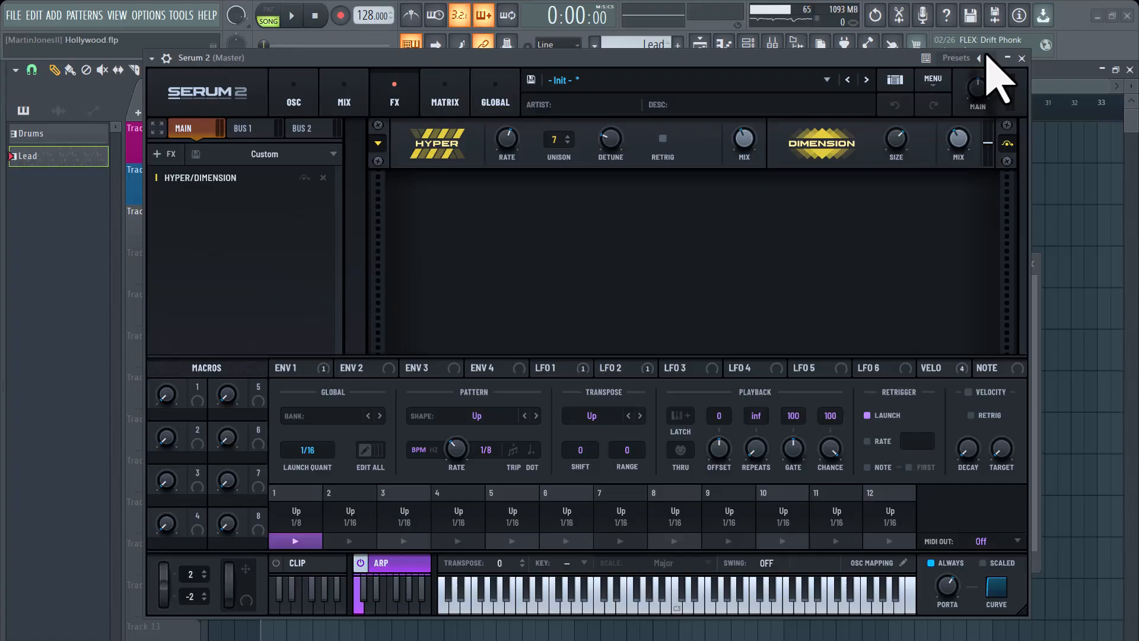
pyautogui.click(445, 92)
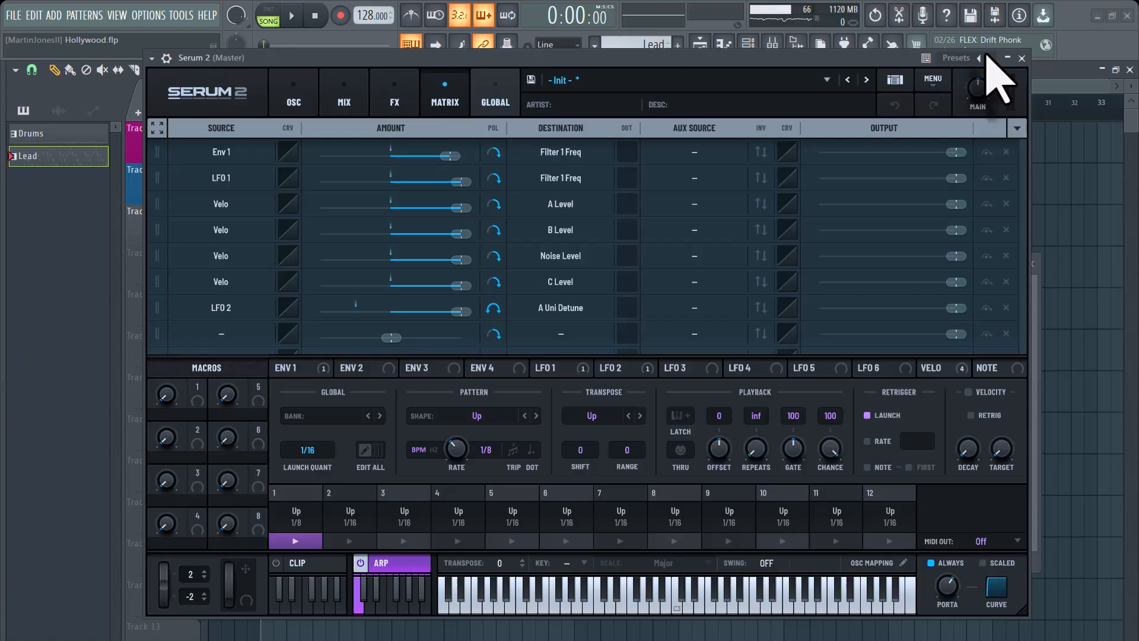
pyautogui.click(495, 93)
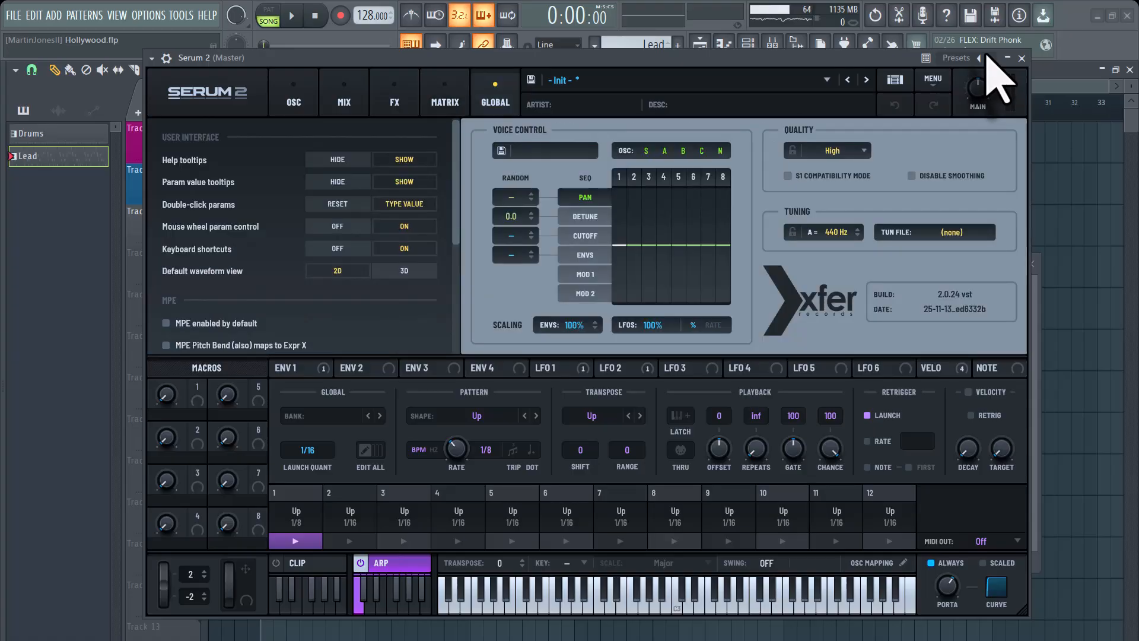
pyautogui.click(294, 95)
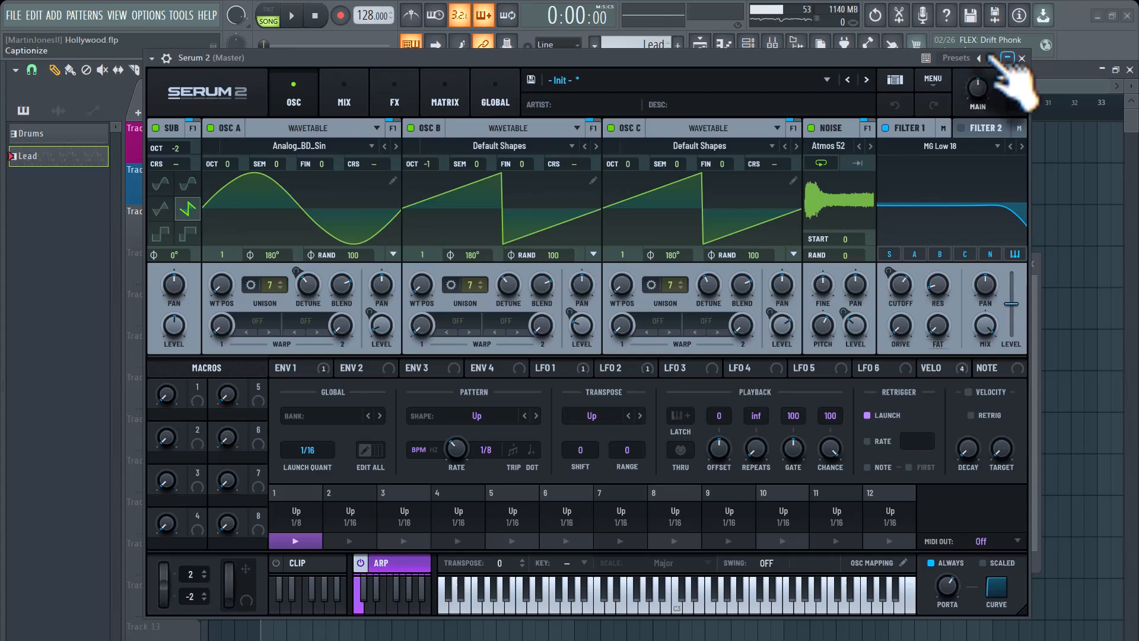
pyautogui.click(1021, 58)
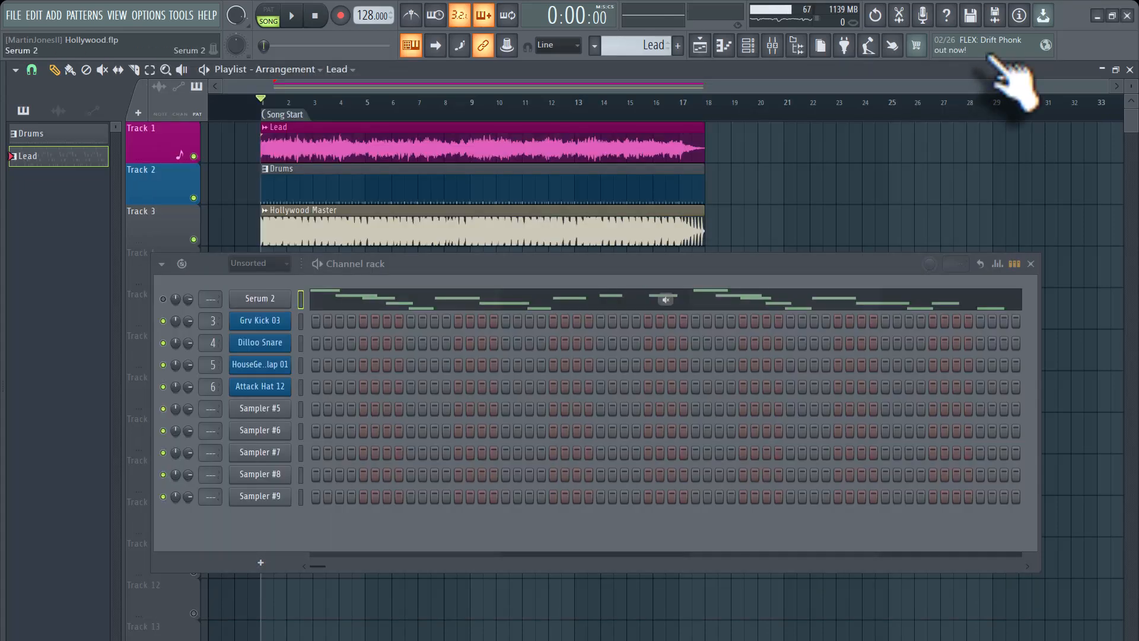
# Close the channel rack.
pyautogui.rightClick(260, 299)
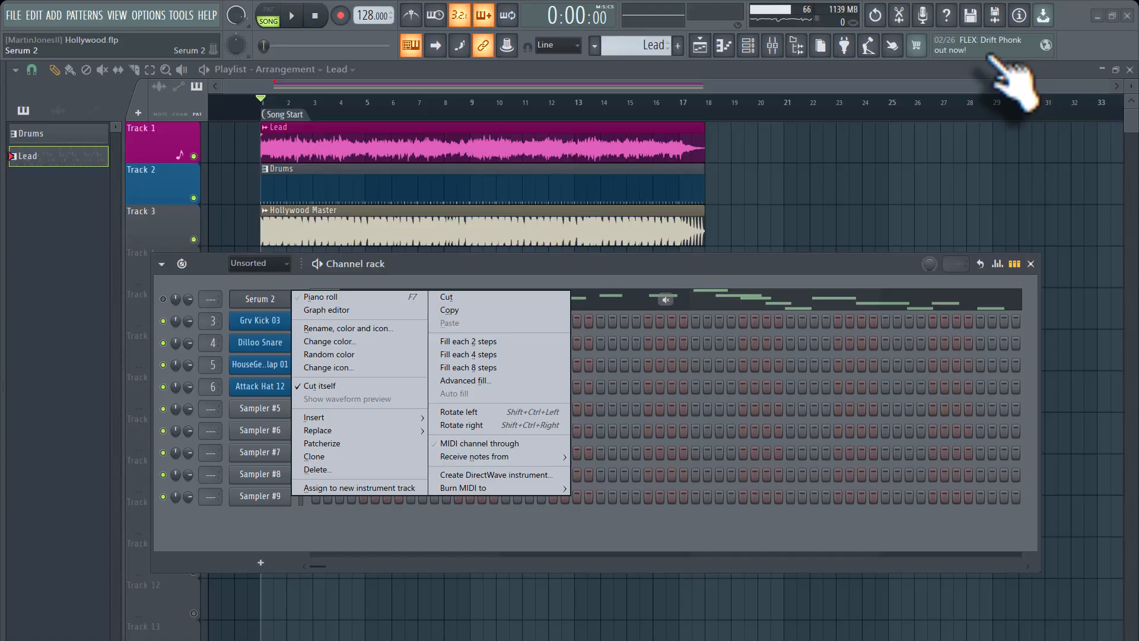
pyautogui.click(652, 263)
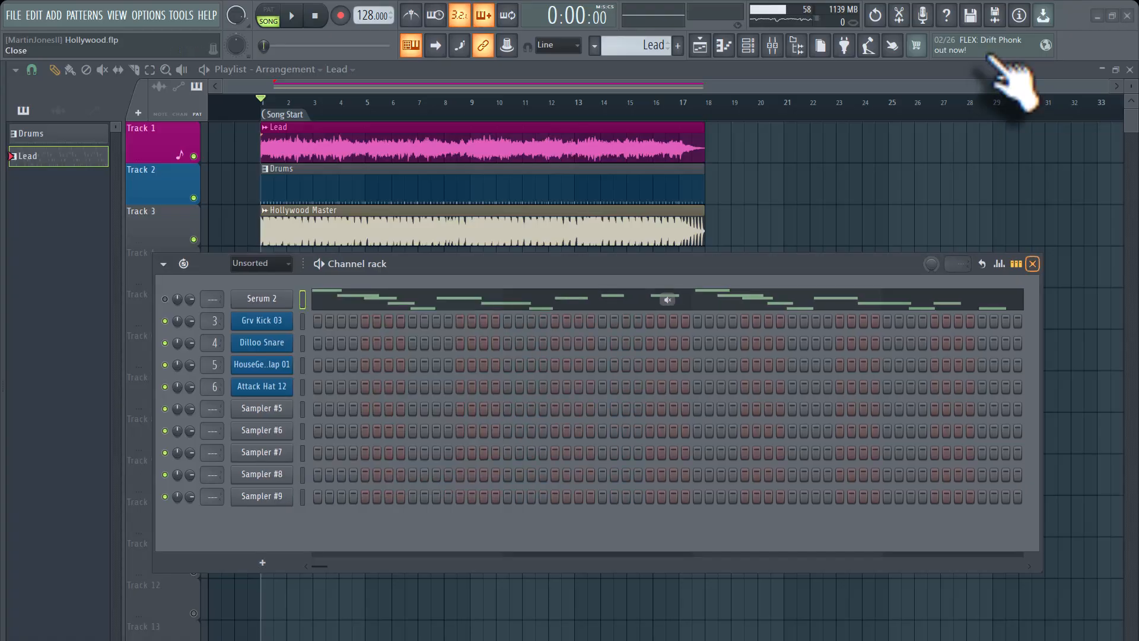
pyautogui.click(1032, 263)
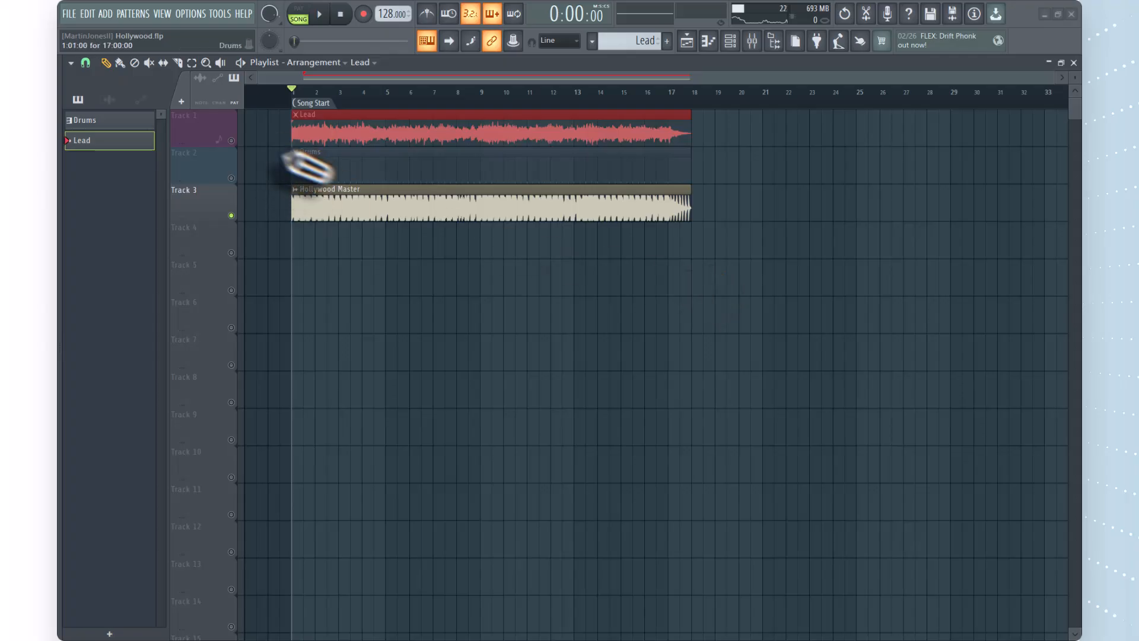
# Mute the Lead and Hollywood Master tracks in the playlist.
pyautogui.click(231, 140)
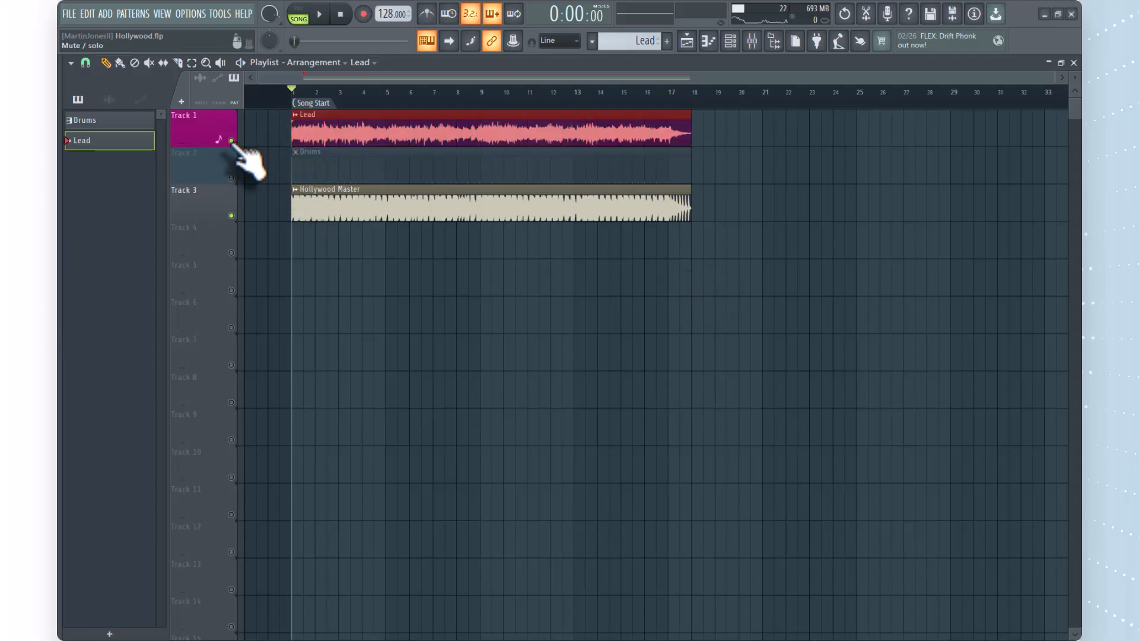
pyautogui.click(231, 216)
pyautogui.click(232, 141)
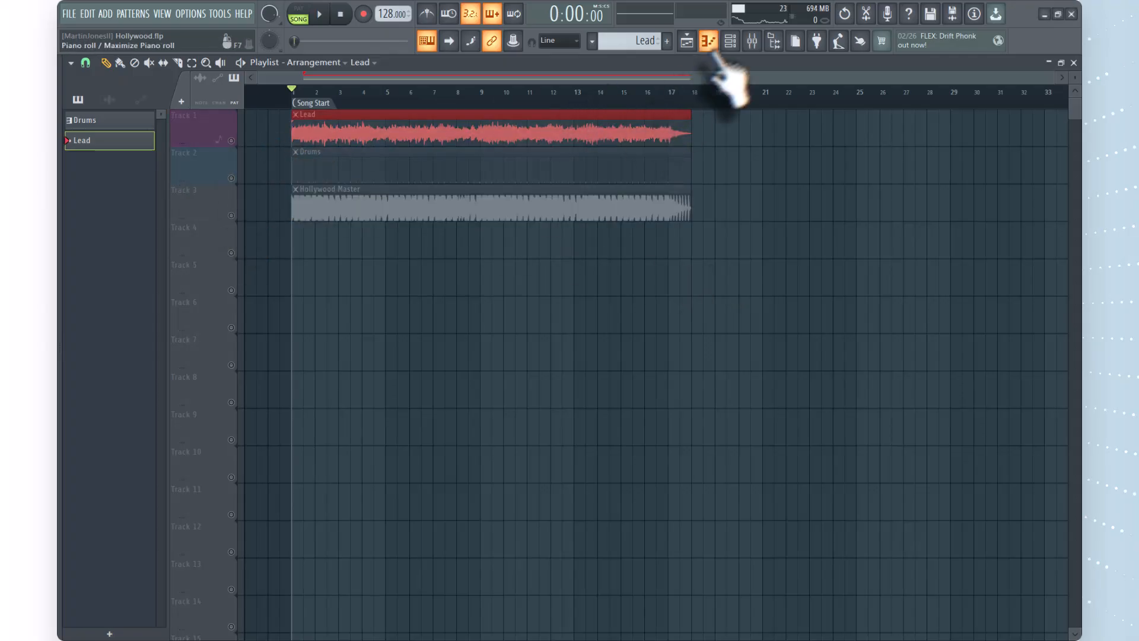
# Show the Drums pattern in the channel rack.
pyautogui.click(733, 47)
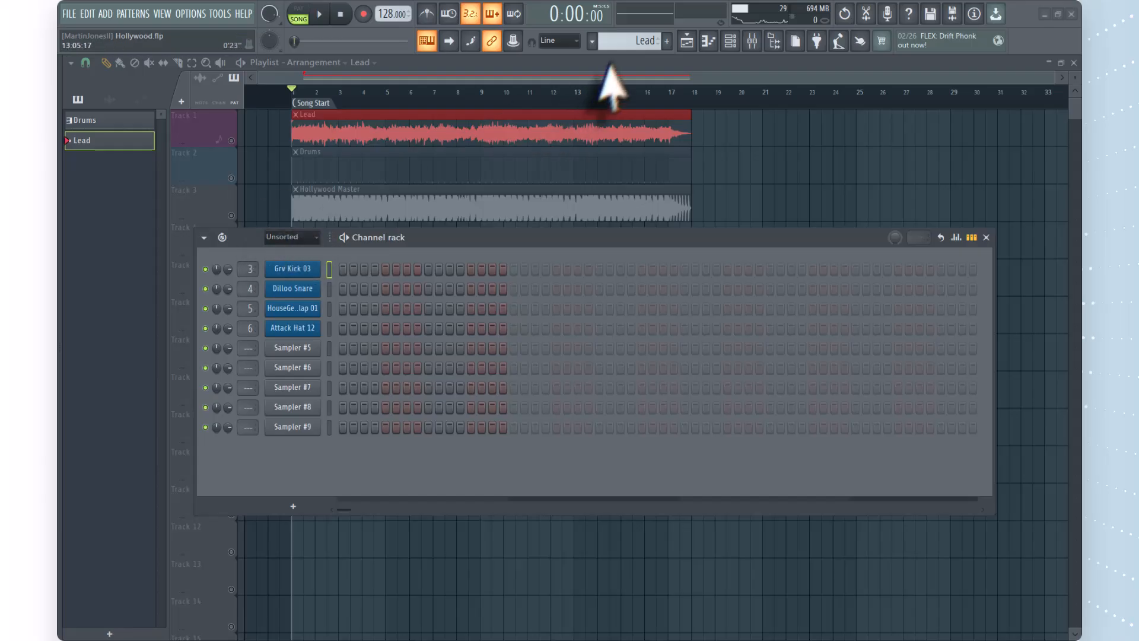
pyautogui.click(593, 40)
pyautogui.click(611, 76)
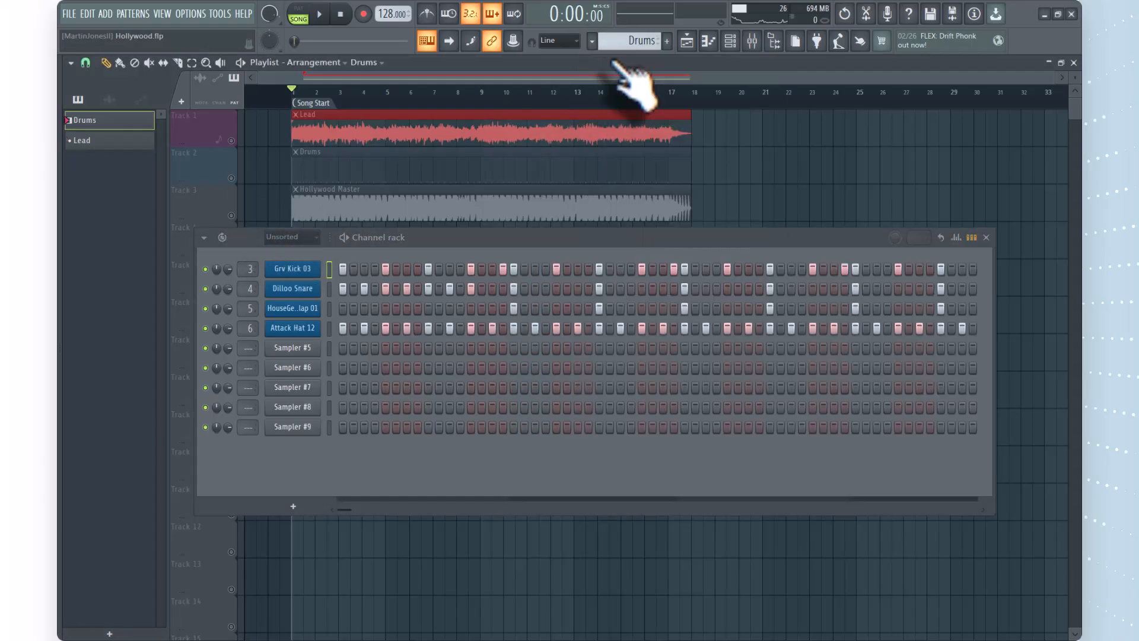
# Examine the step velocities of the kick, snare, clap and hat channels in the graph editor, and close the channel rack.
pyautogui.moveTo(483, 239); pyautogui.dragTo(467, 207)
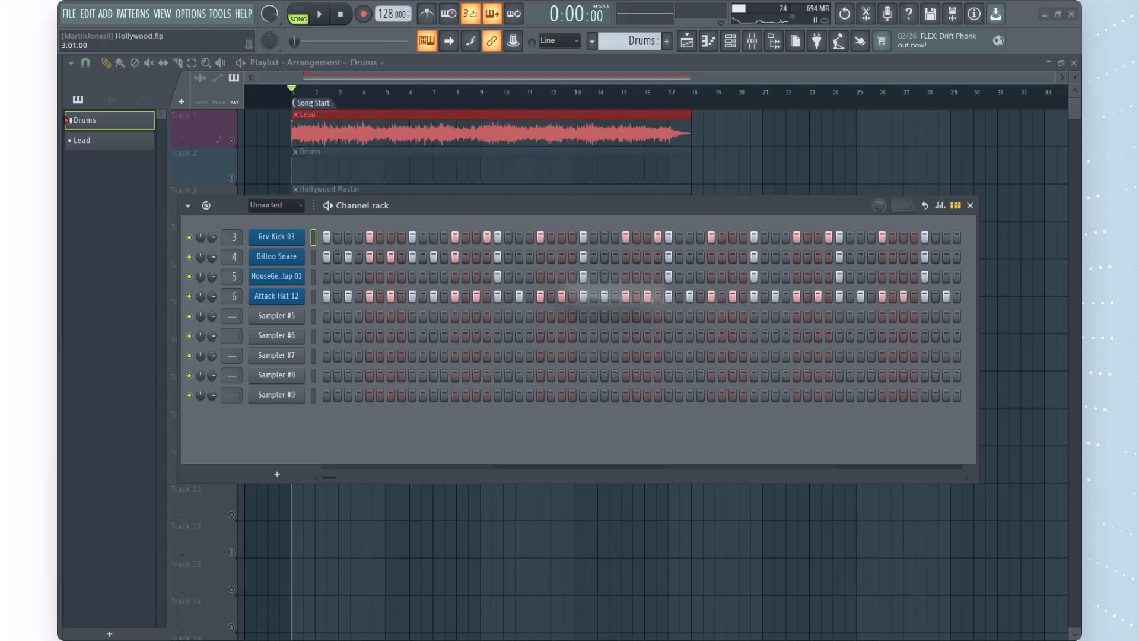
pyautogui.click(941, 206)
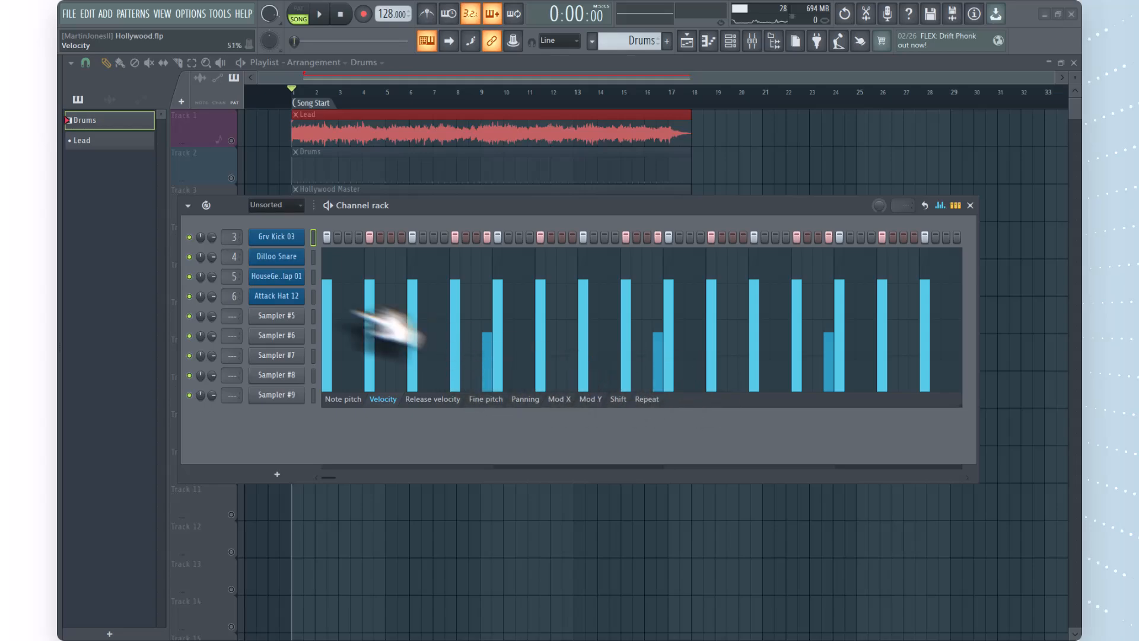
pyautogui.click(314, 257)
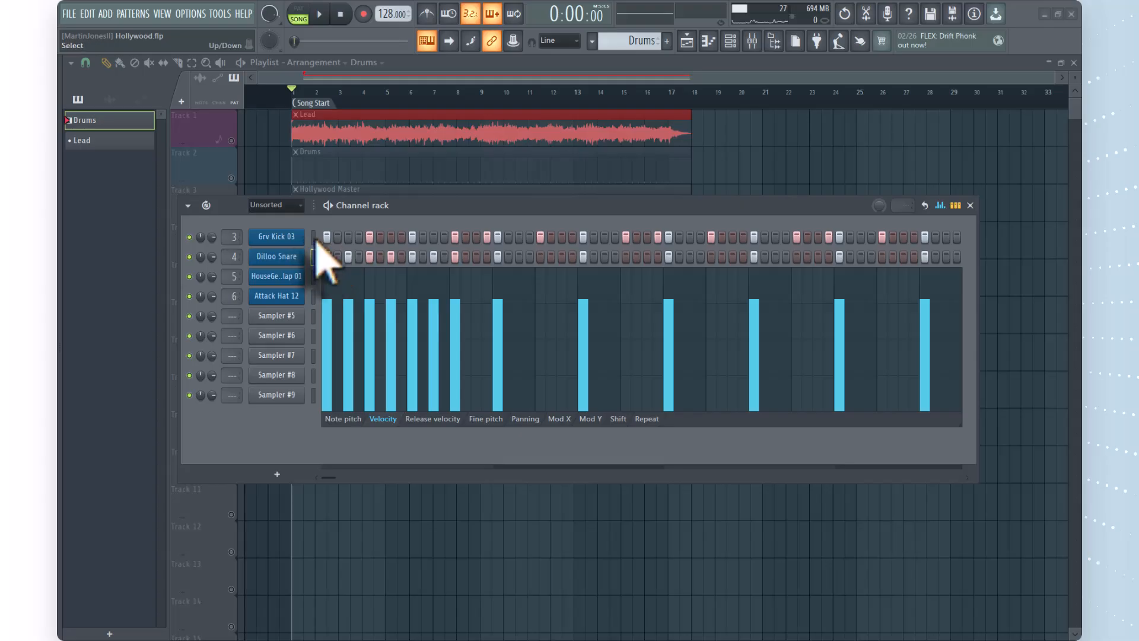
pyautogui.click(314, 237)
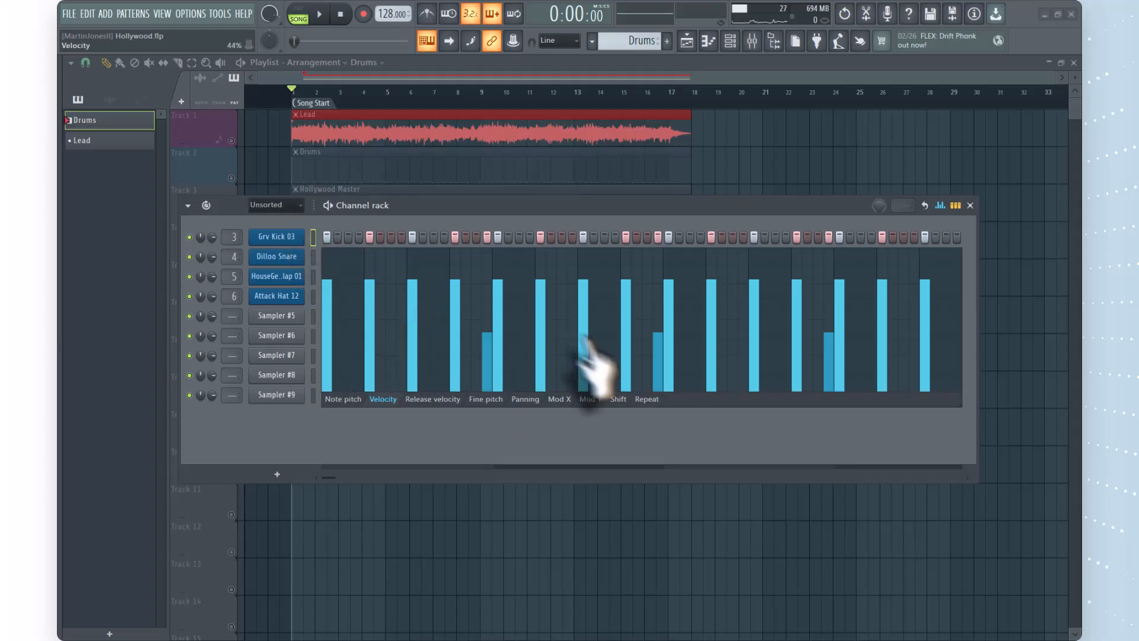
pyautogui.click(313, 257)
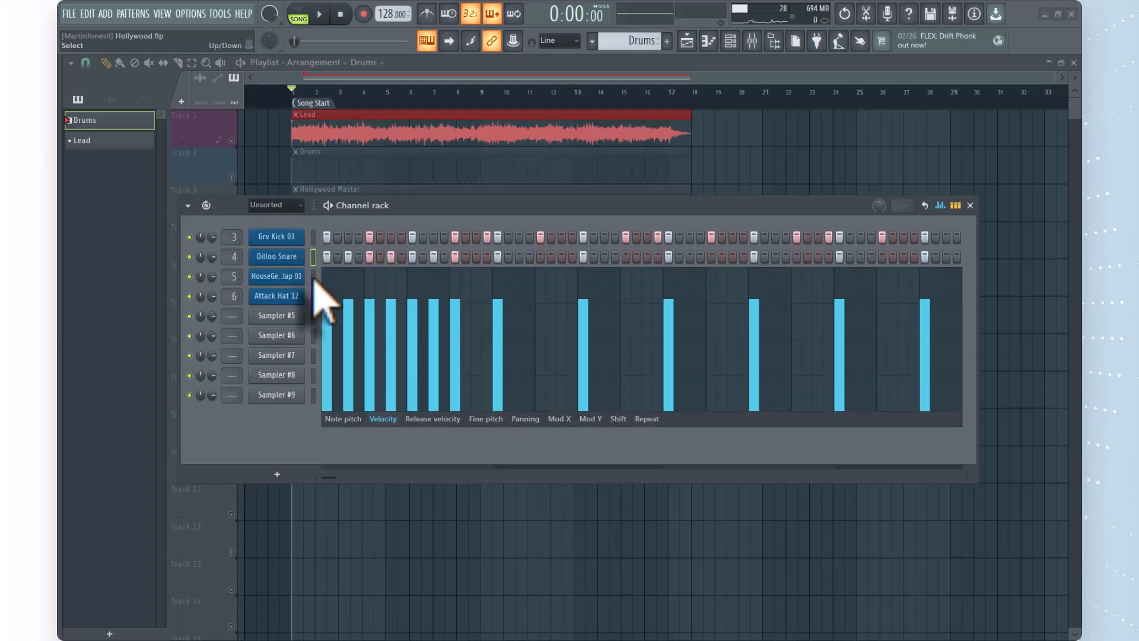
pyautogui.click(313, 277)
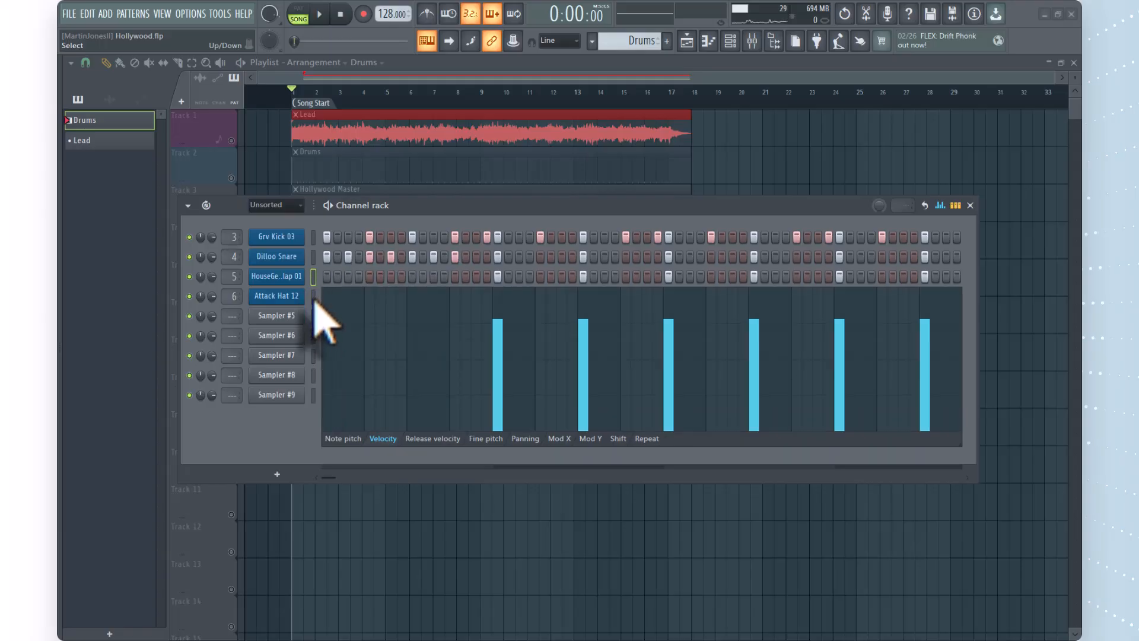
pyautogui.click(313, 297)
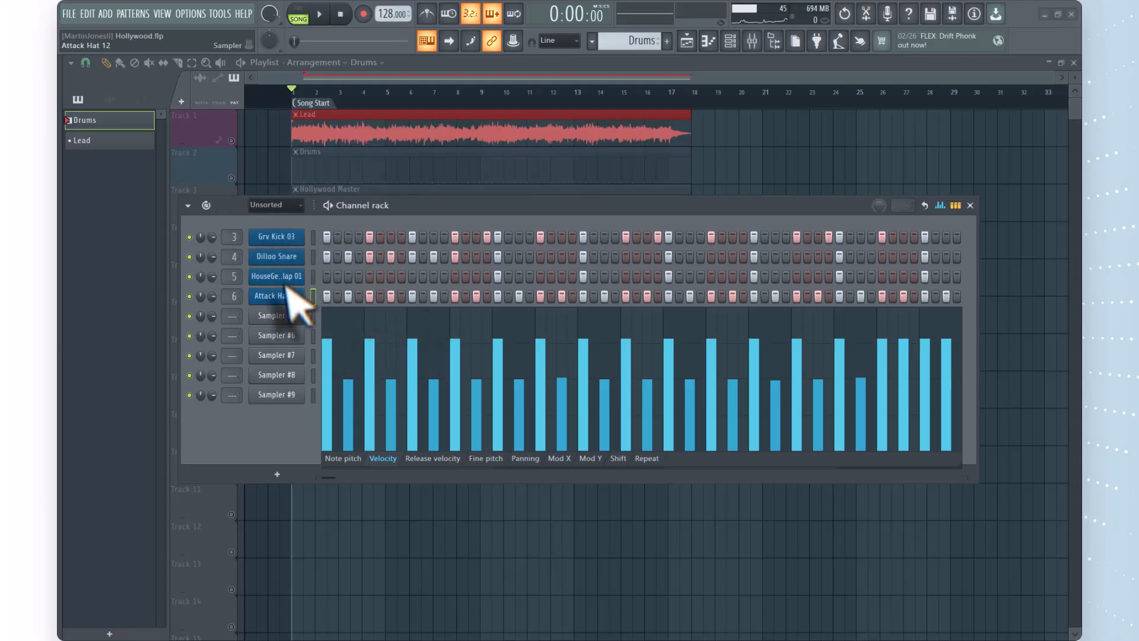
pyautogui.click(970, 205)
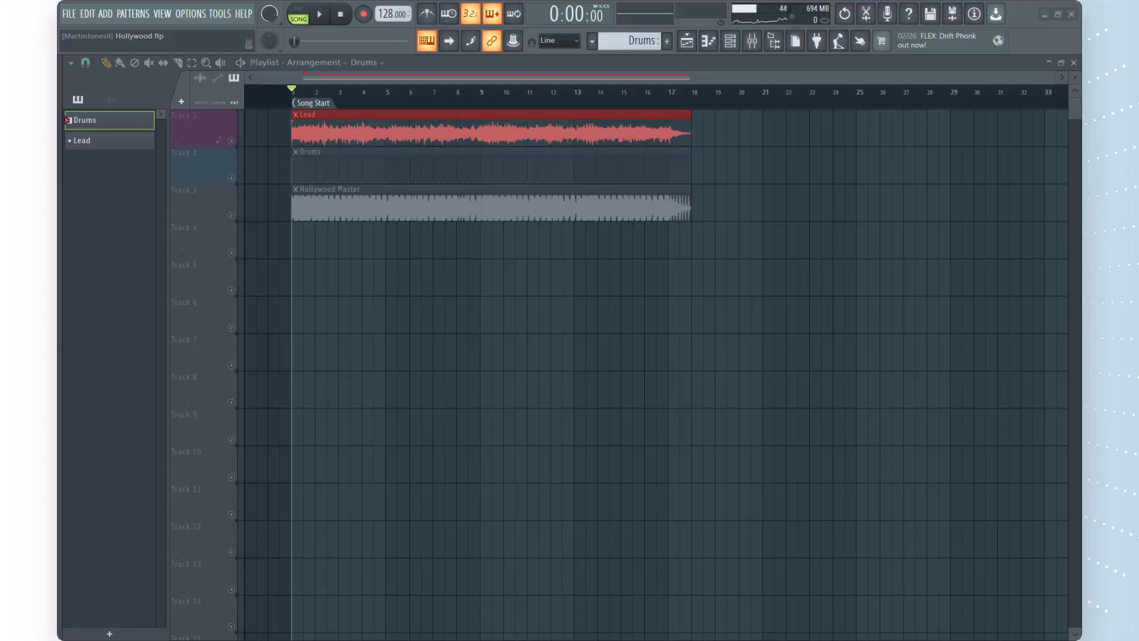
# Maximize the mixer and open the Pro-L 2 limiter in the master track's first effect slot.
pyautogui.moveTo(1062, 170); pyautogui.dragTo(529, 194)
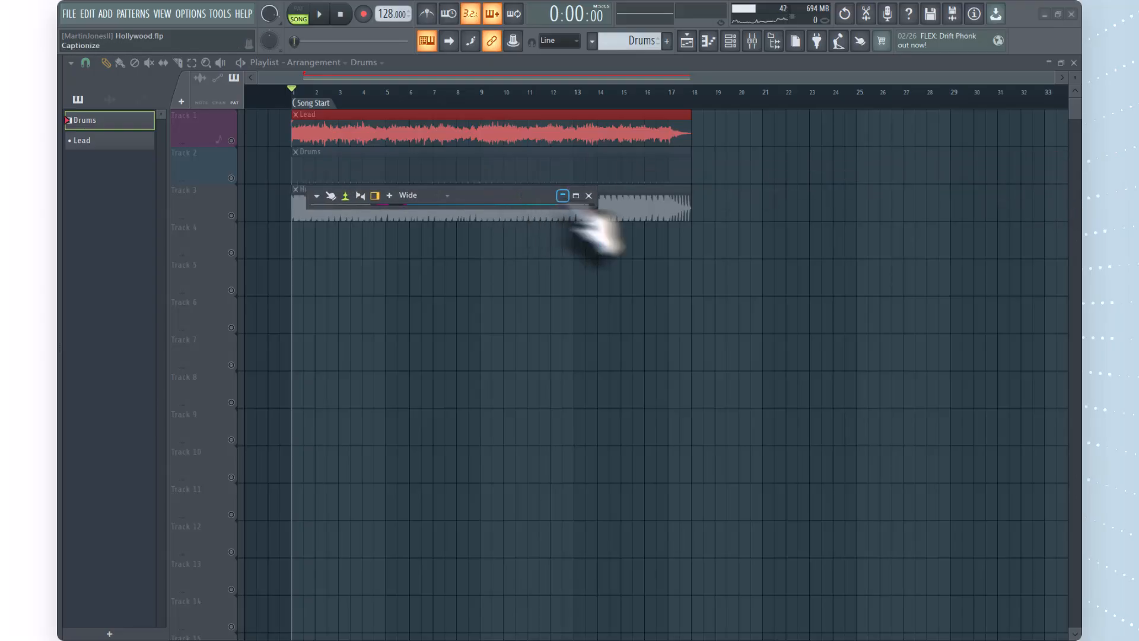
pyautogui.click(576, 196)
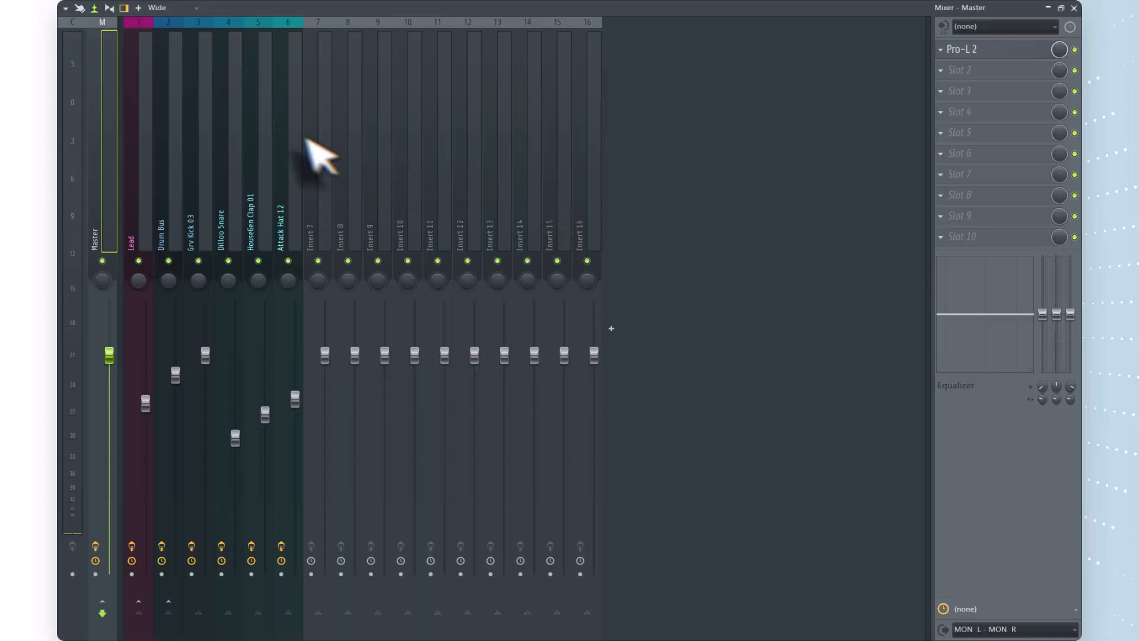
pyautogui.click(943, 51)
pyautogui.click(951, 76)
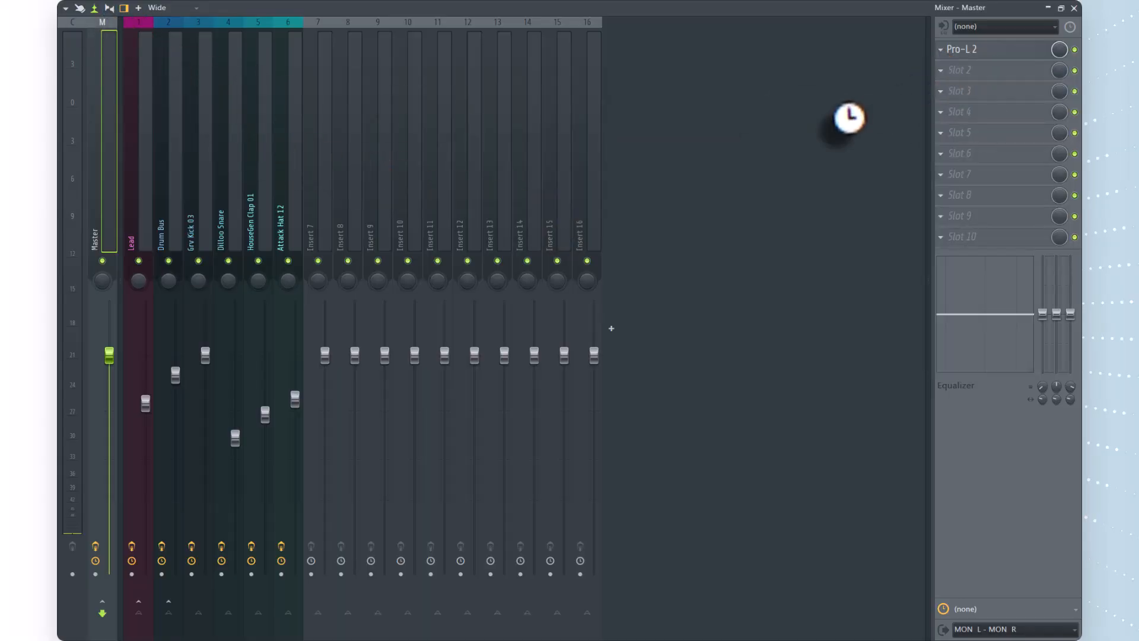
# Sidechain the Grv Kick 03 mixer track to the Lead track.
pyautogui.click(147, 42)
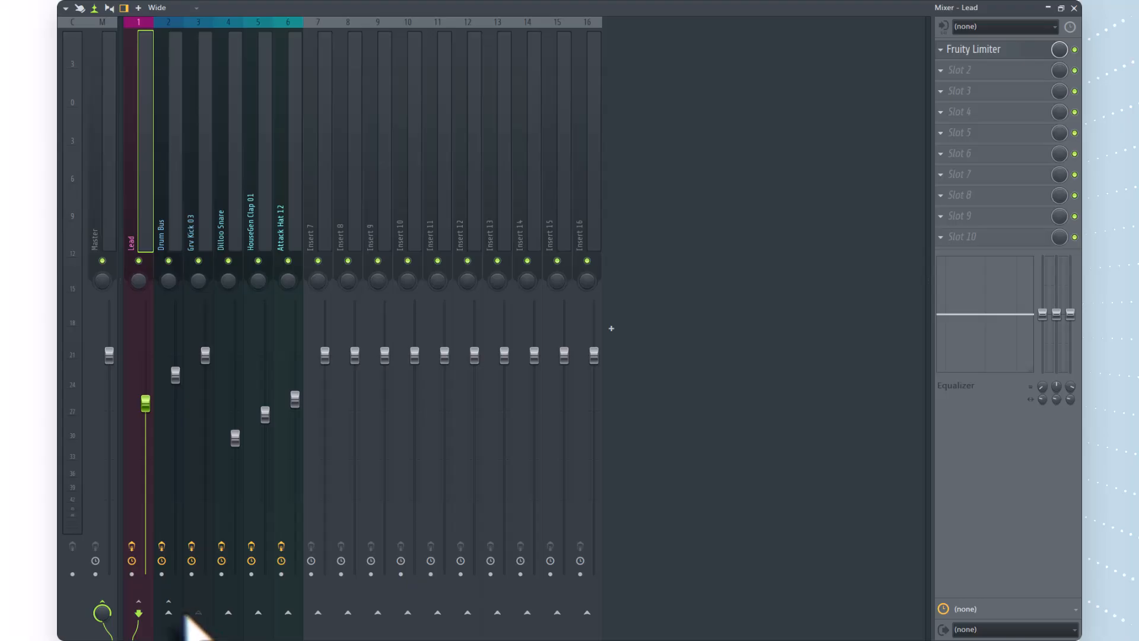
pyautogui.click(204, 29)
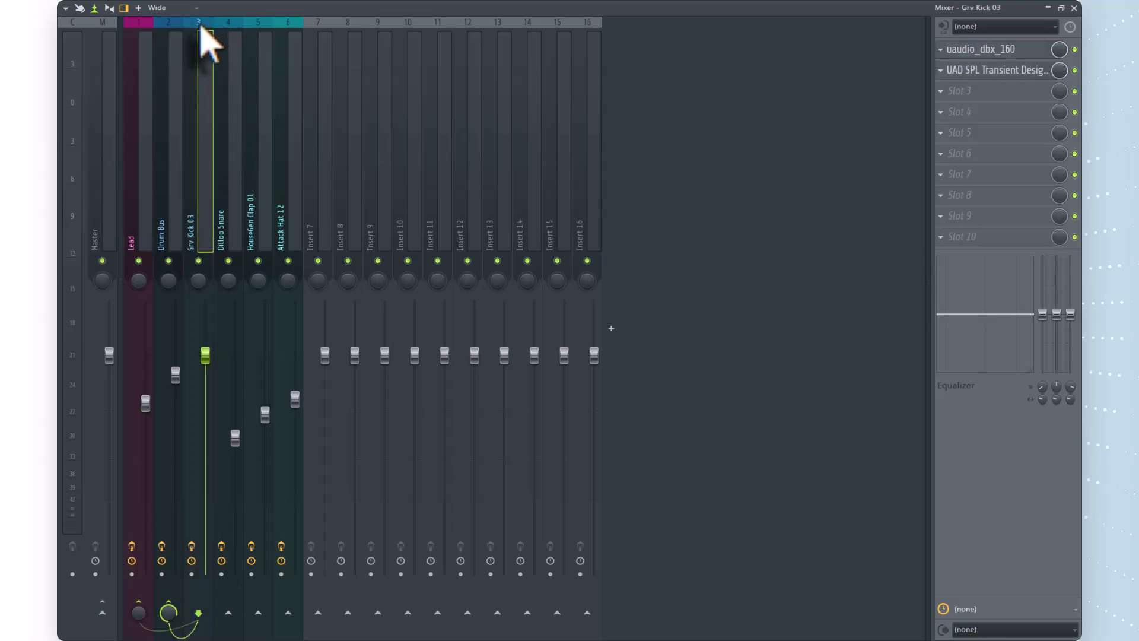
pyautogui.rightClick(140, 612)
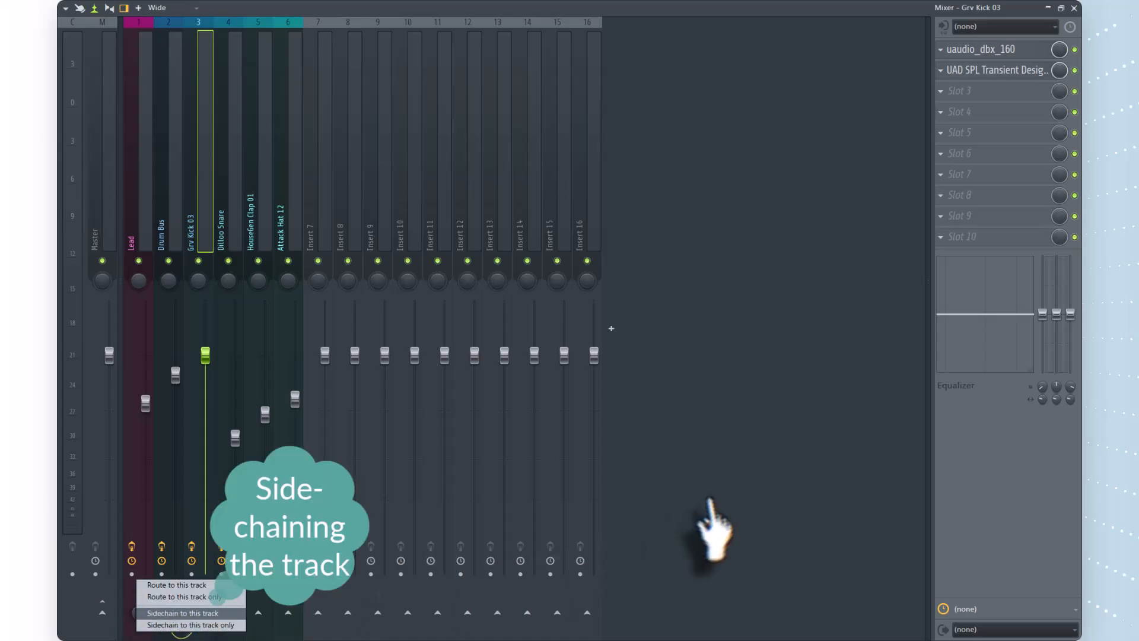
pyautogui.click(178, 613)
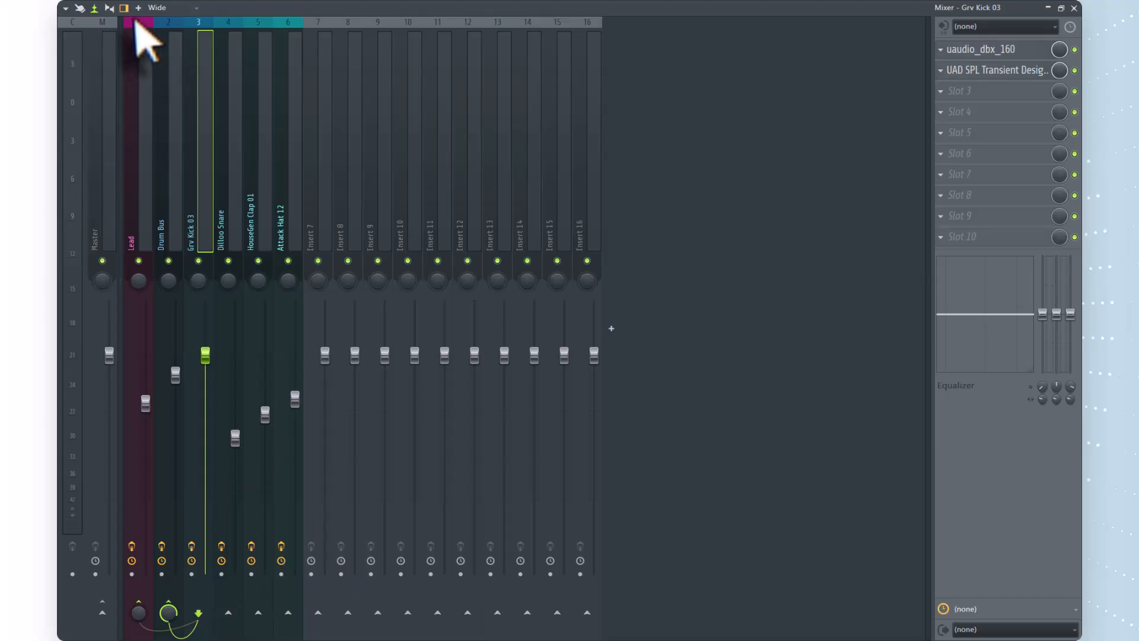
# Open the Fruity Limiter on the Lead mixer track and check its sidechain input source and envelope settings.
pyautogui.click(140, 38)
pyautogui.click(978, 56)
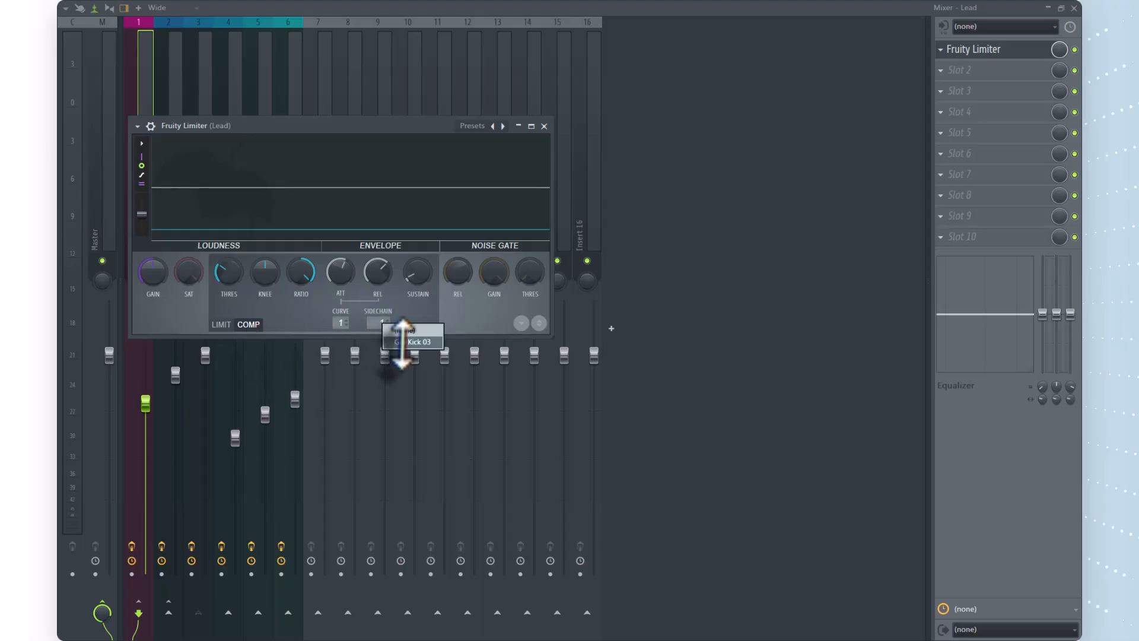
pyautogui.click(380, 323)
pyautogui.click(286, 301)
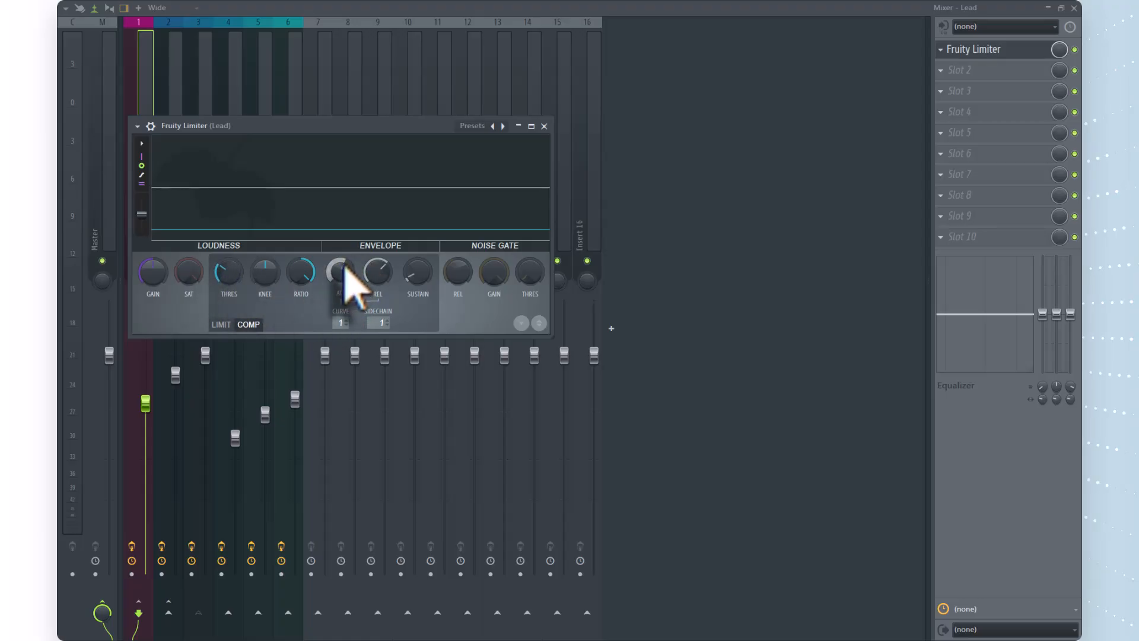
# Review the effect slots and routing of the Drum Bus, kick, snare, clap and hat mixer tracks.
pyautogui.click(184, 40)
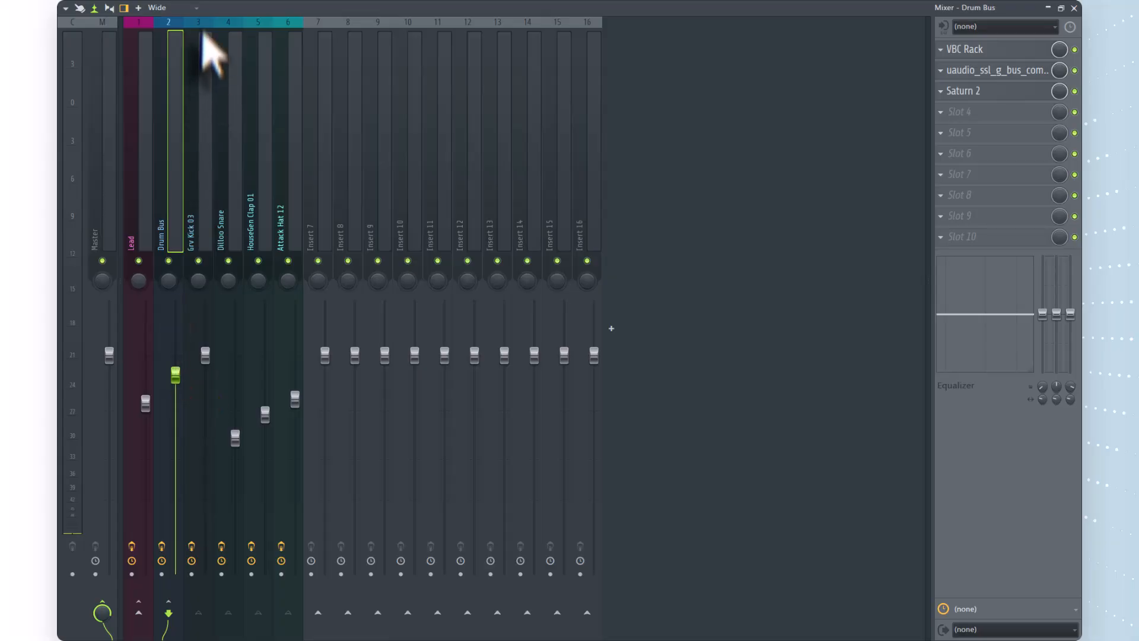
pyautogui.click(202, 27)
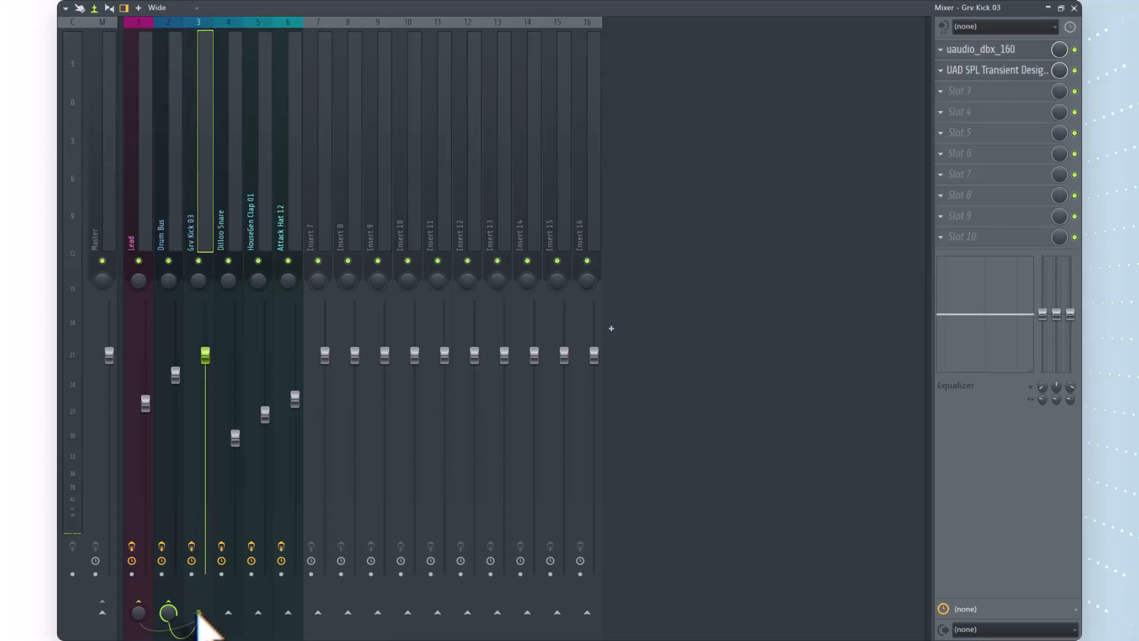
pyautogui.click(234, 36)
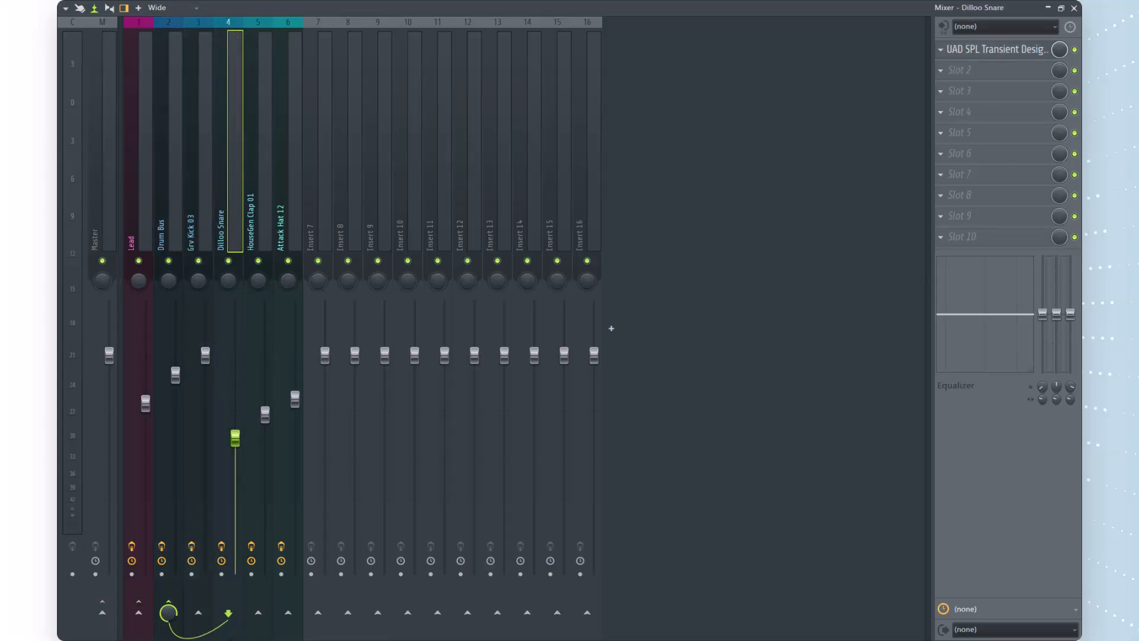
pyautogui.click(265, 35)
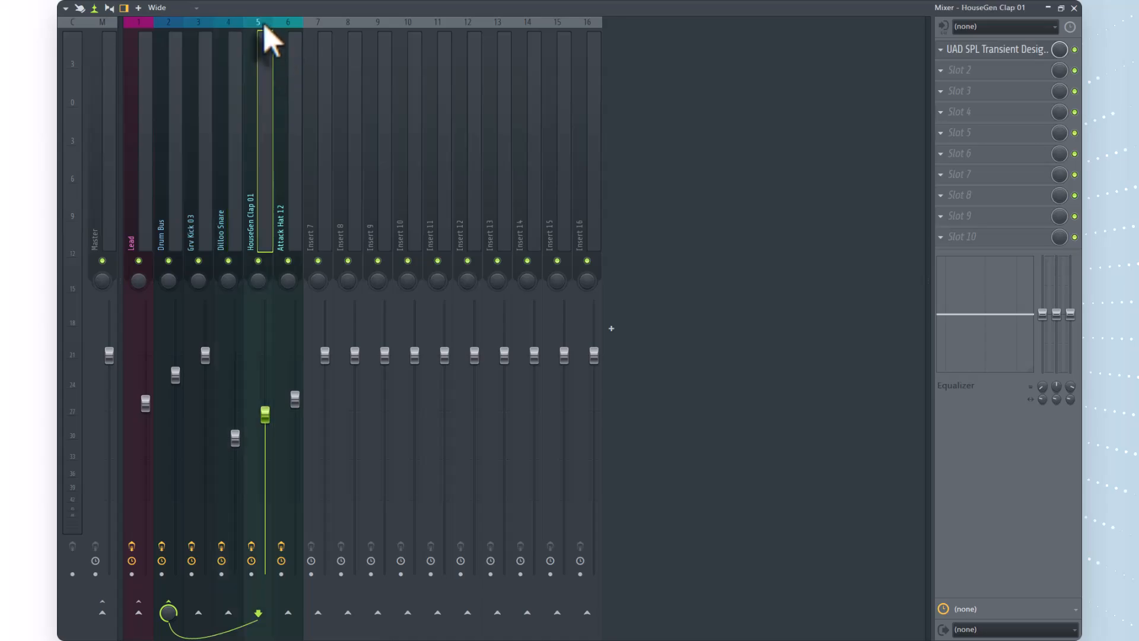
pyautogui.click(290, 27)
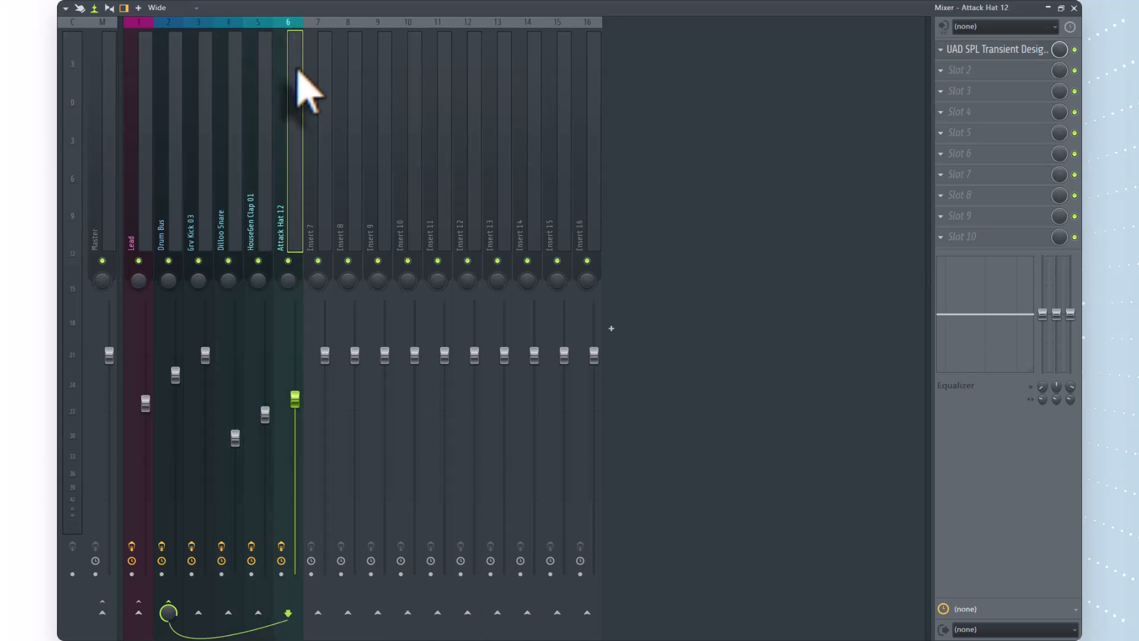
pyautogui.click(201, 42)
# Examine the SPL Transient Designer settings on the Attack Hat 12 and HouseGen Clap 01 tracks, closing each plugin window.
pyautogui.click(290, 32)
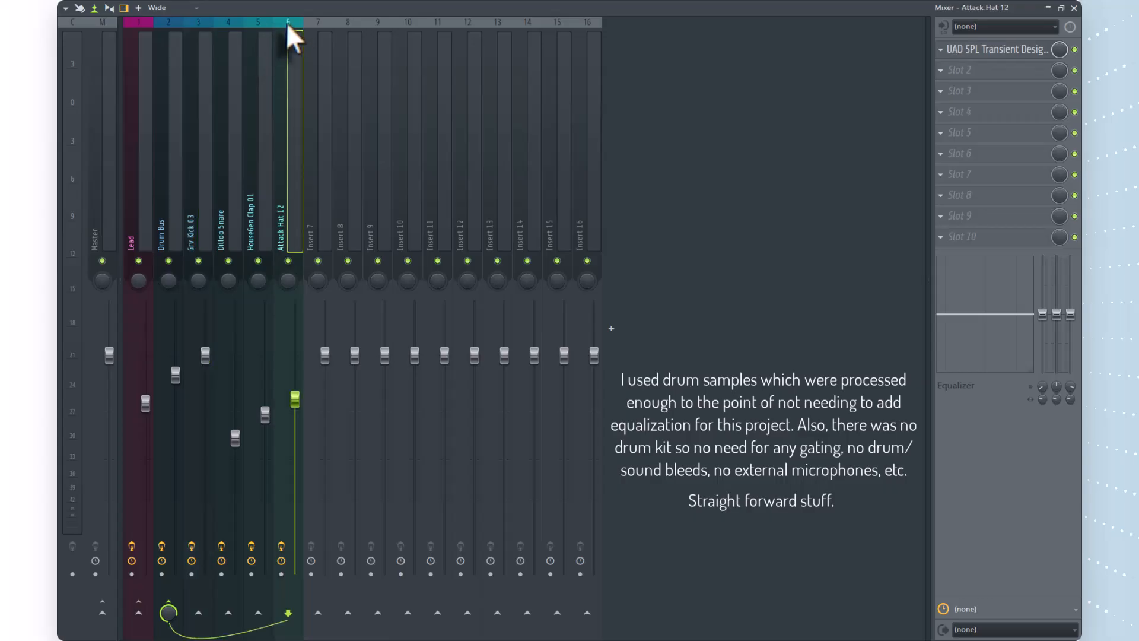
pyautogui.click(1018, 50)
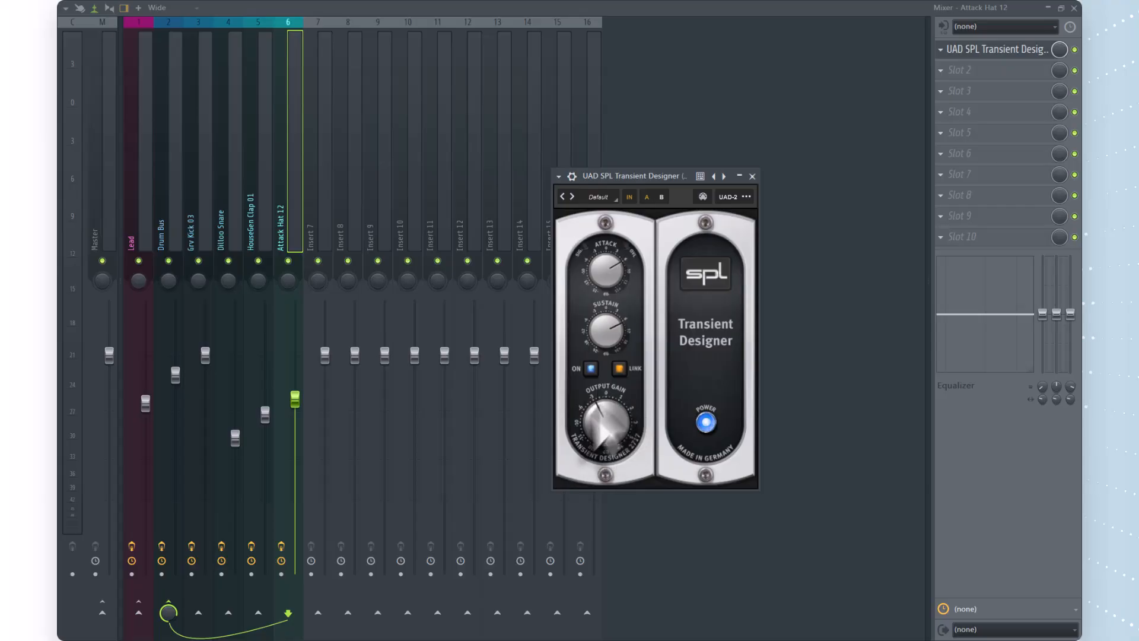
pyautogui.click(753, 177)
pyautogui.click(268, 31)
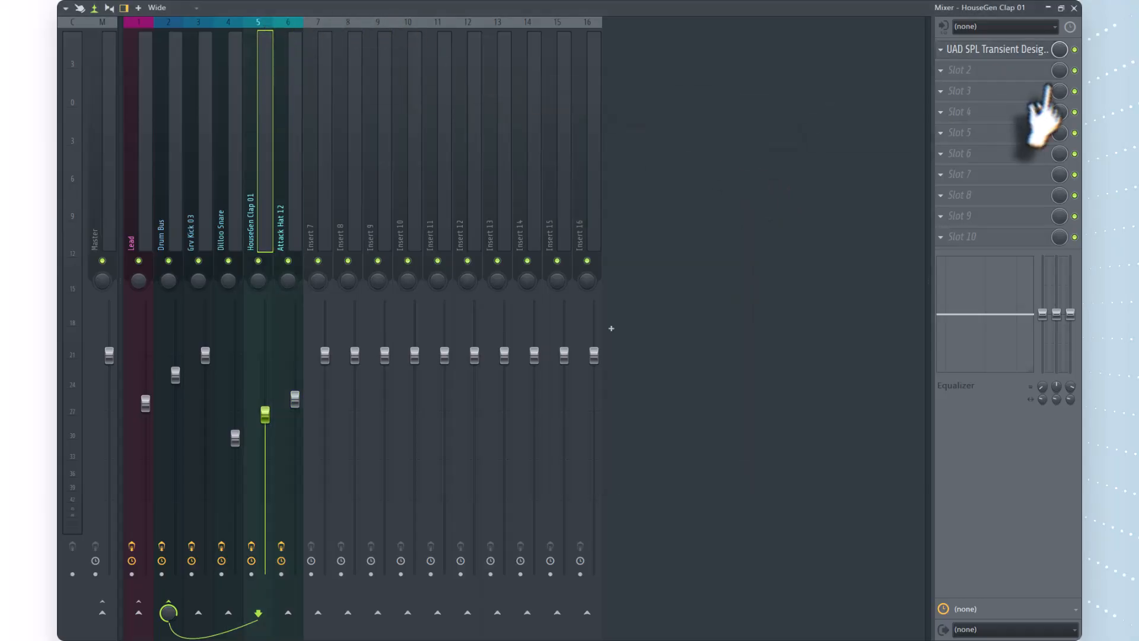
pyautogui.click(1018, 53)
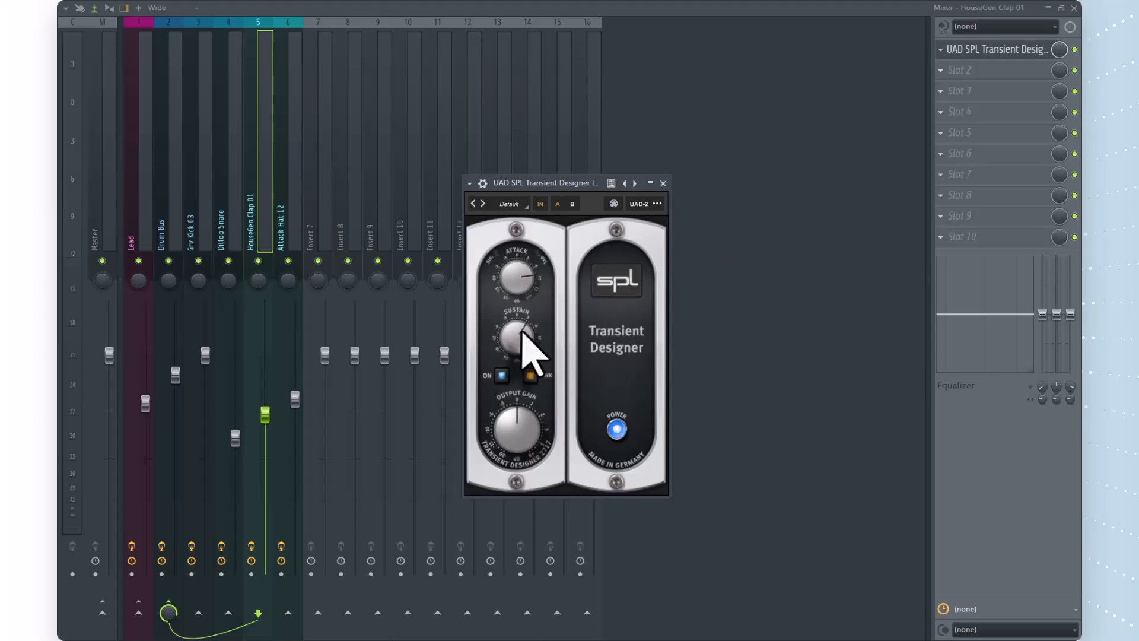
pyautogui.click(663, 184)
# Examine the SPL Transient Designer settings on the Dilloo Snare and Grv Kick 03 tracks, closing each plugin window.
pyautogui.click(237, 38)
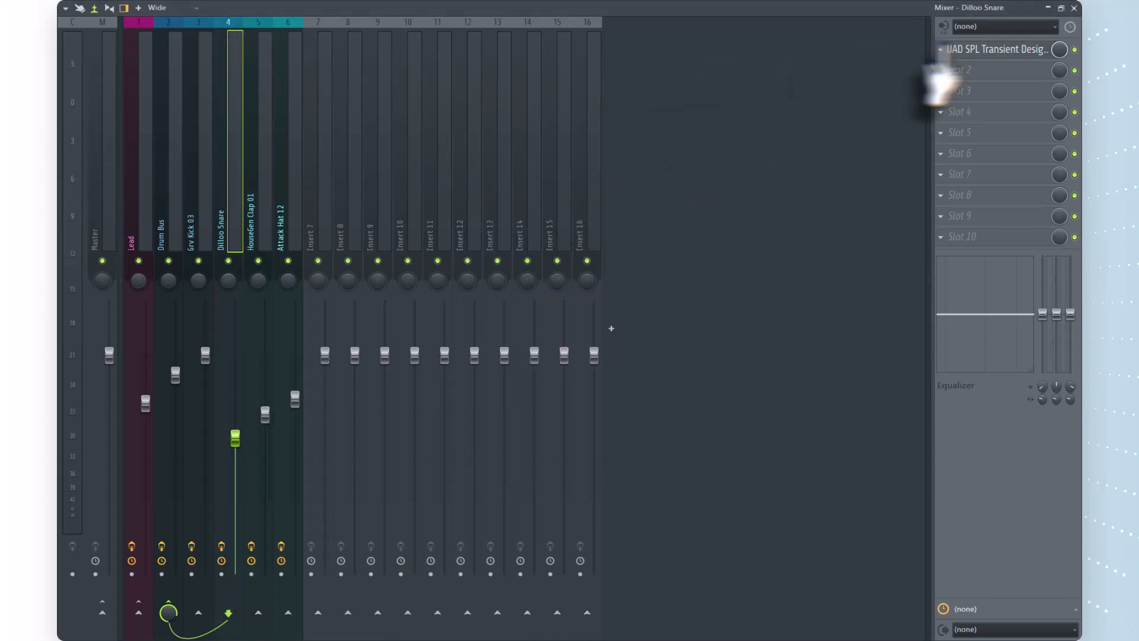
pyautogui.click(985, 50)
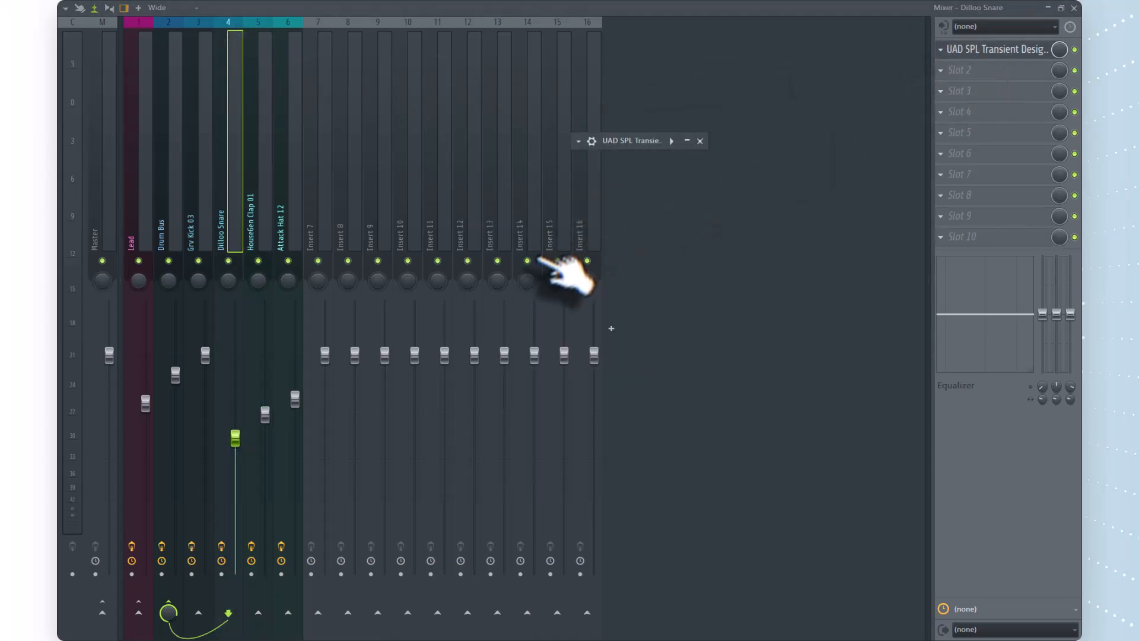
pyautogui.click(687, 141)
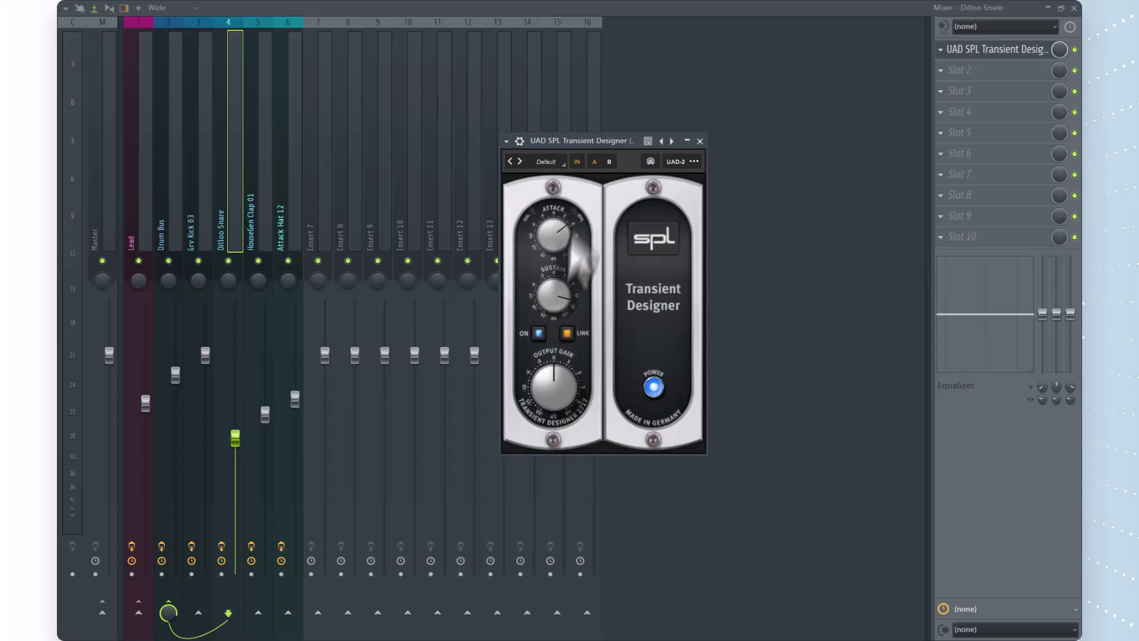
pyautogui.click(701, 141)
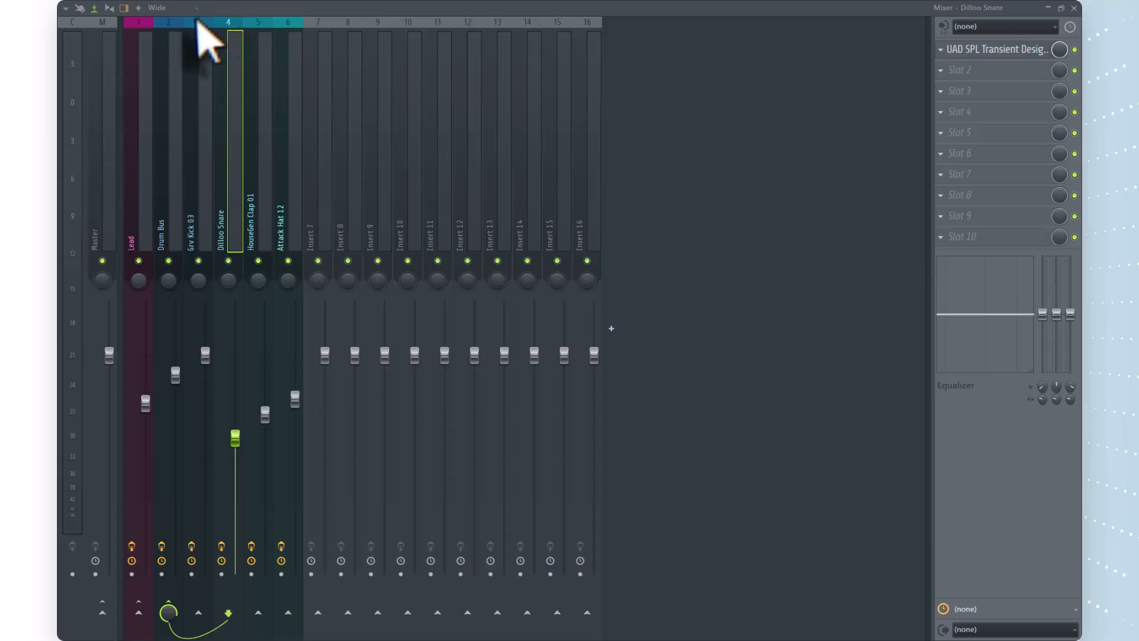
pyautogui.click(198, 22)
pyautogui.click(986, 71)
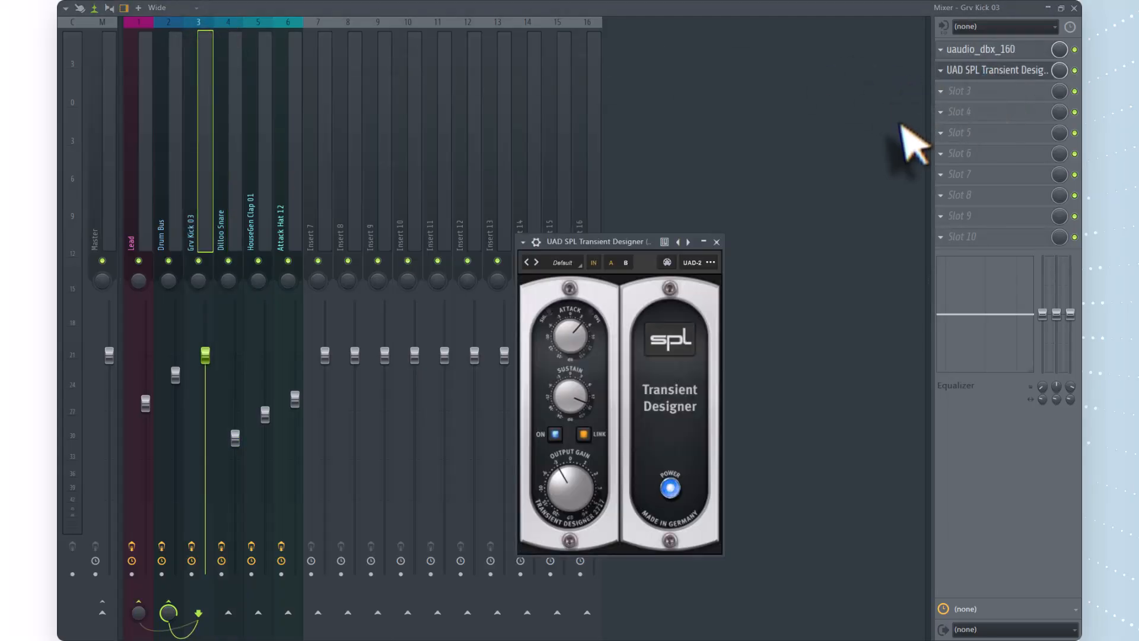
pyautogui.moveTo(570, 403); pyautogui.dragTo(615, 469)
pyautogui.click(716, 242)
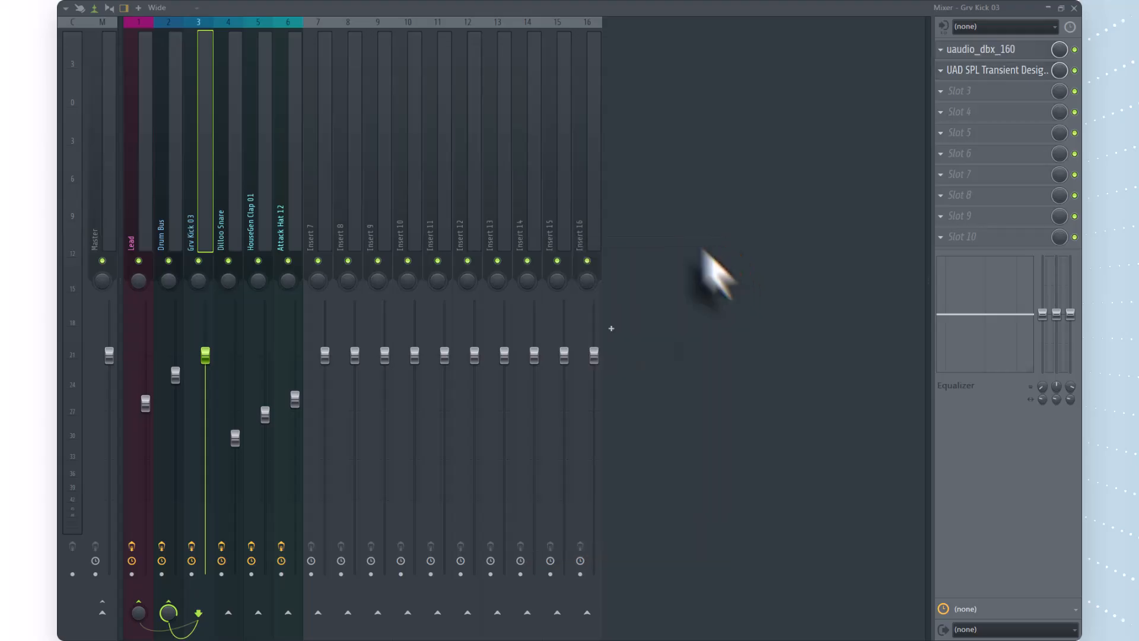
# Compare the effect slots of the hat, clap, snare and kick tracks, and examine the dbx 160 compressor on Grv Kick 03.
pyautogui.click(294, 30)
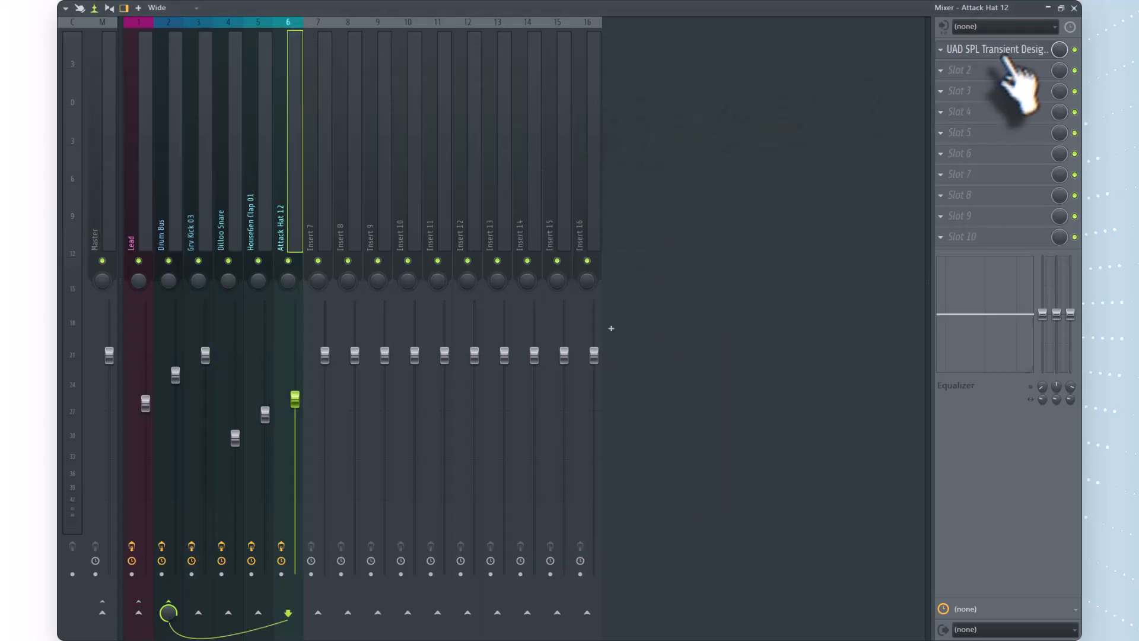
pyautogui.click(261, 22)
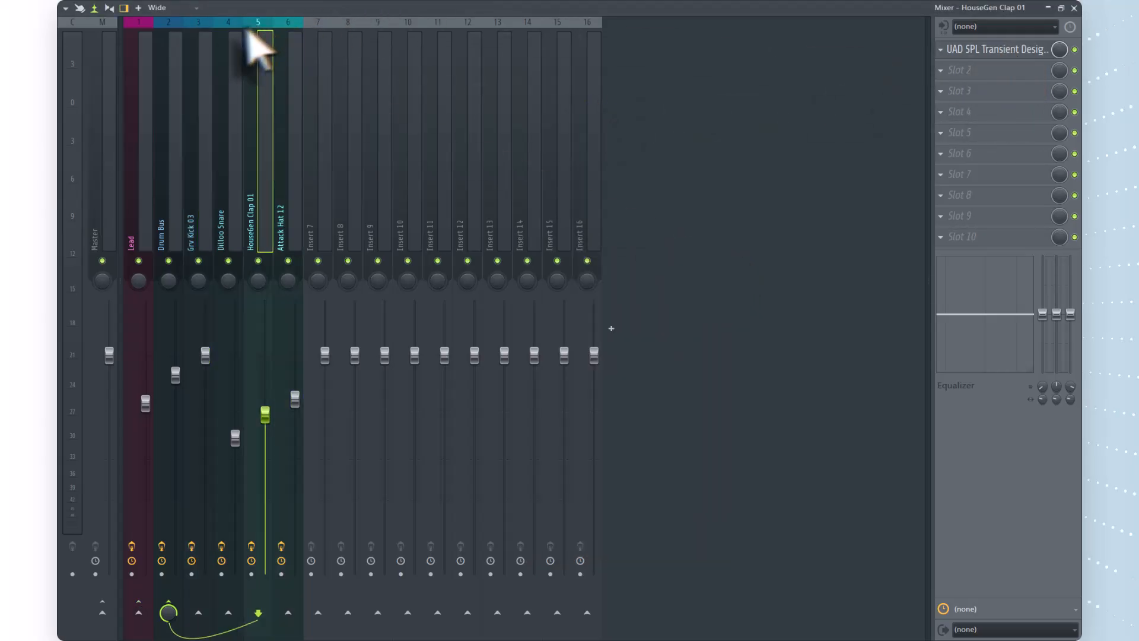
pyautogui.click(230, 26)
pyautogui.click(199, 28)
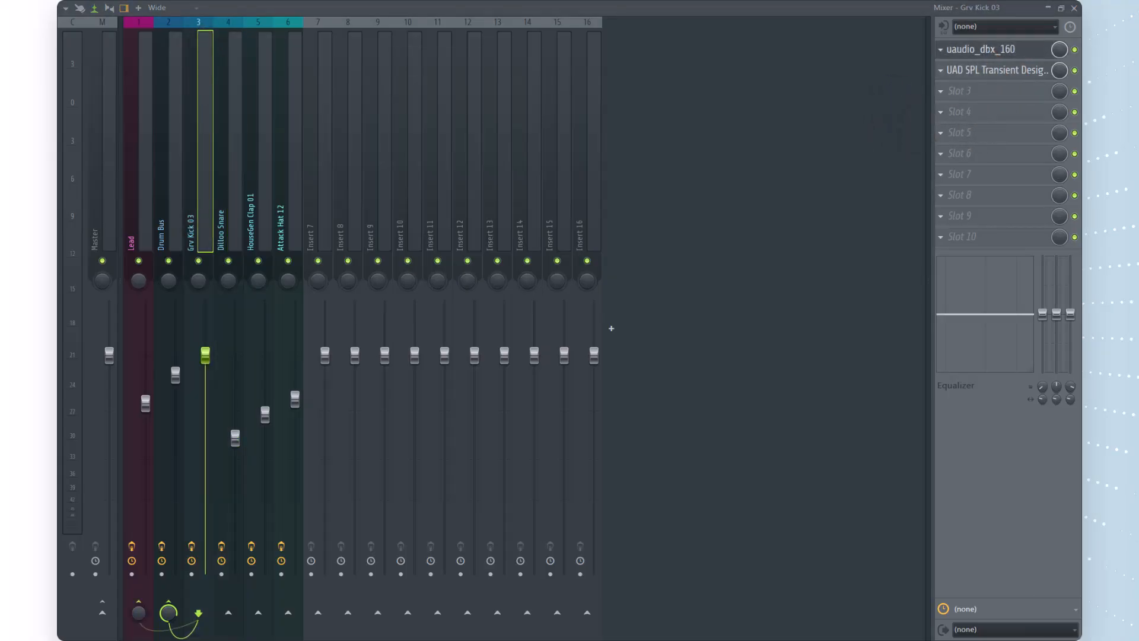
pyautogui.click(981, 50)
pyautogui.moveTo(1059, 244); pyautogui.dragTo(552, 153)
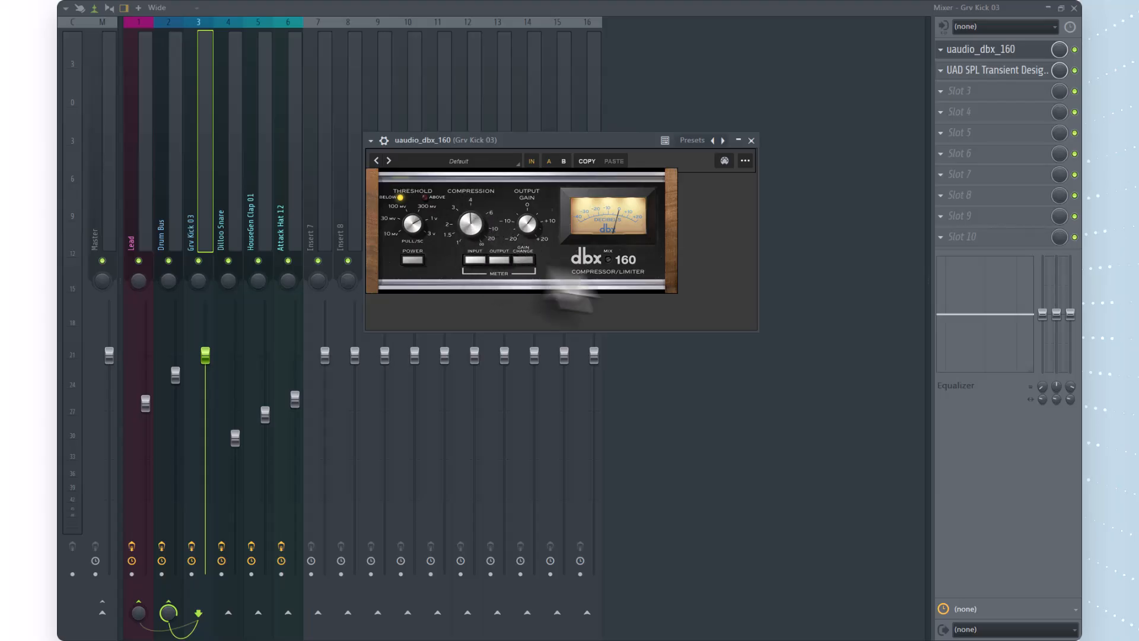
pyautogui.click(751, 140)
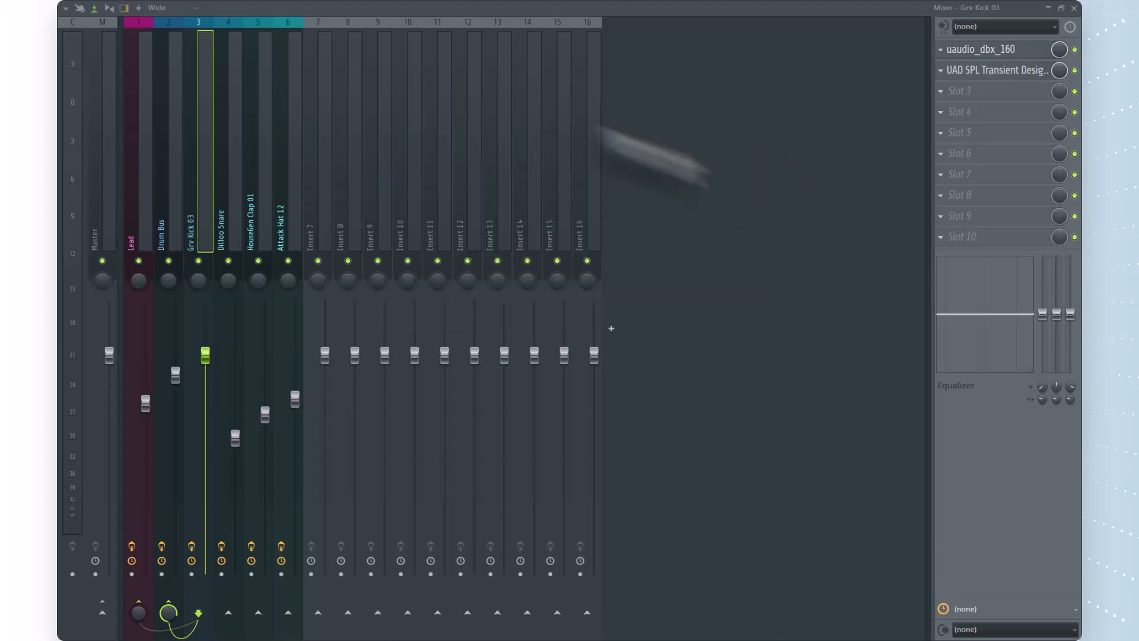
# Examine the VBC Rack and the SSL G bus compressor settings on the Drum Bus track, closing each plugin window.
pyautogui.click(176, 40)
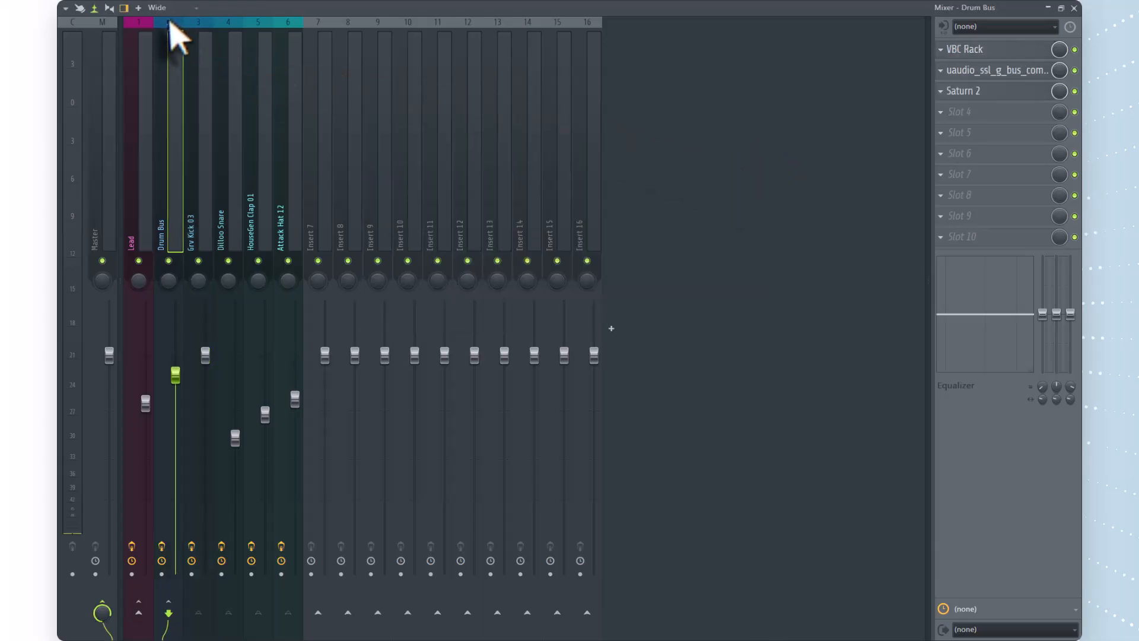
pyautogui.click(1012, 53)
pyautogui.moveTo(635, 145); pyautogui.dragTo(638, 61)
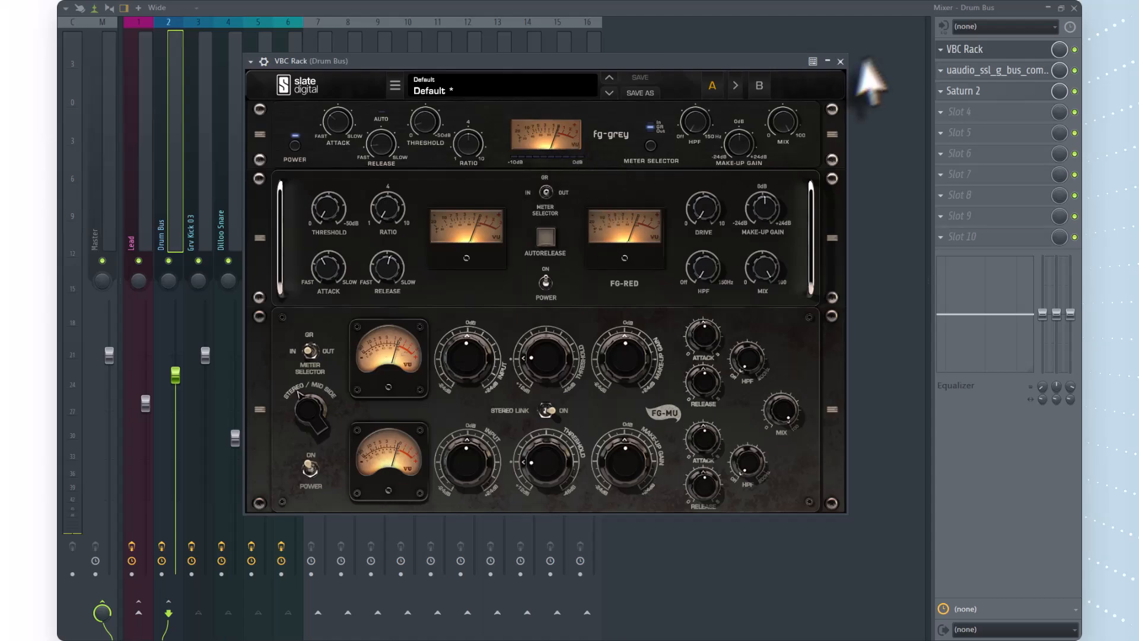
pyautogui.click(841, 61)
pyautogui.click(985, 70)
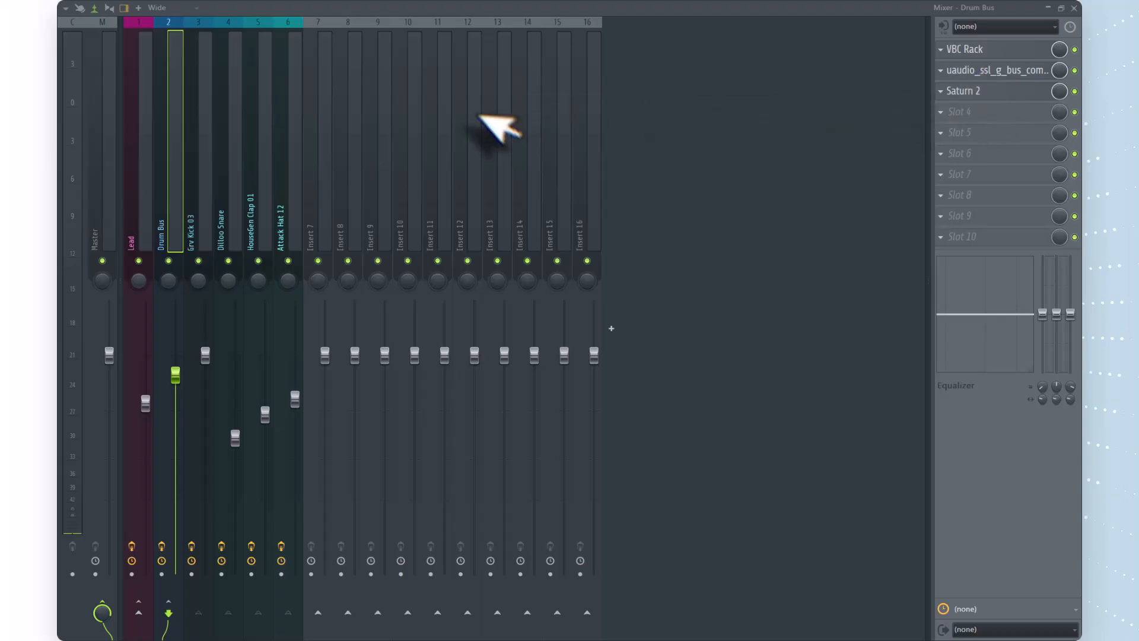
pyautogui.moveTo(655, 129); pyautogui.dragTo(521, 64)
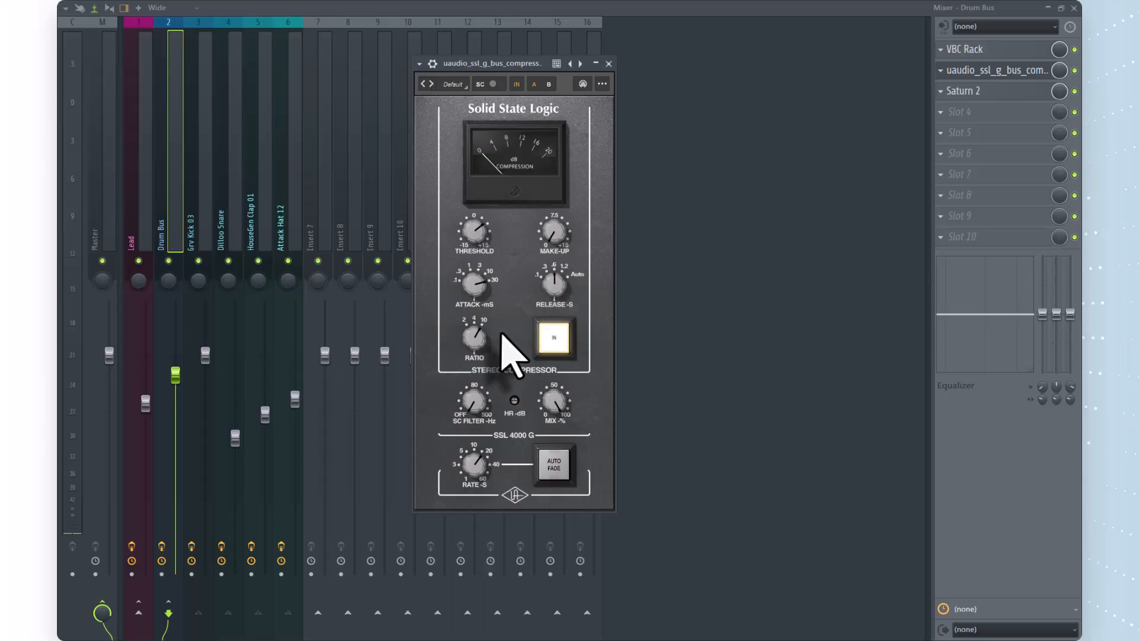
pyautogui.click(609, 63)
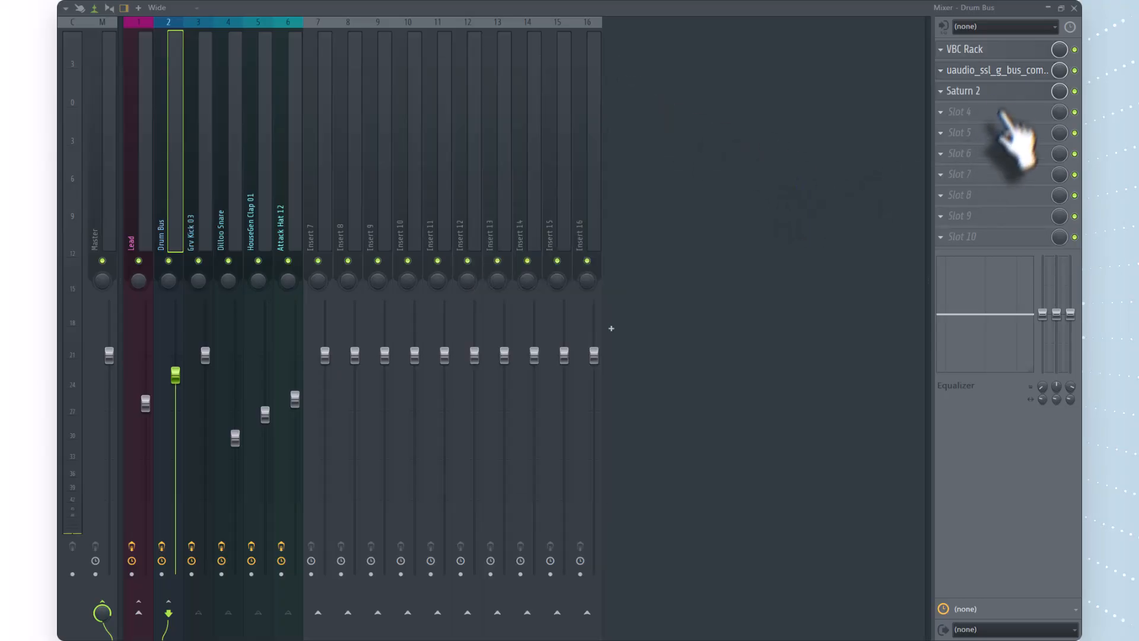
# Examine the Saturn 2 saturation style, feedback and dynamics on the Drum Bus, close it and select the Lead track.
pyautogui.click(988, 94)
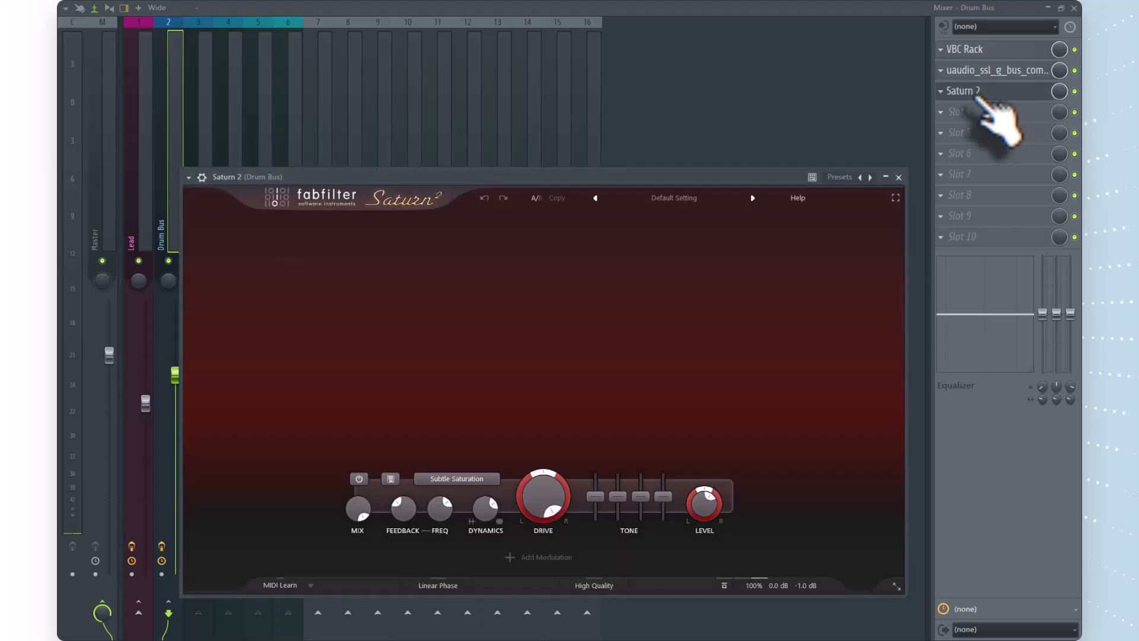
pyautogui.moveTo(601, 178); pyautogui.dragTo(607, 70)
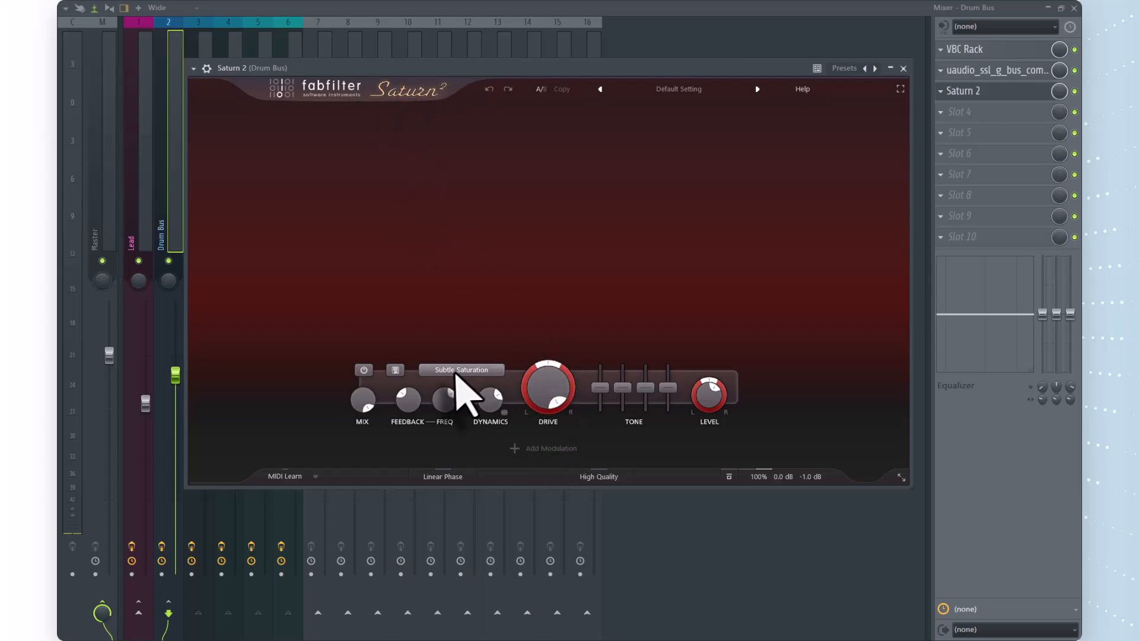
pyautogui.click(464, 370)
pyautogui.moveTo(470, 428)
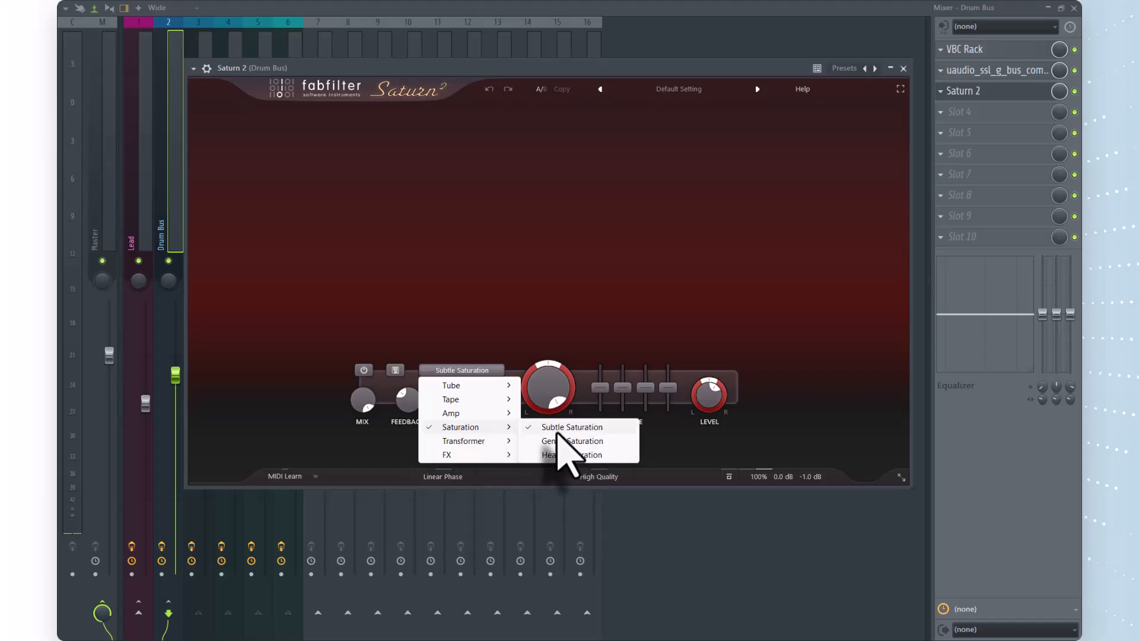
pyautogui.click(512, 291)
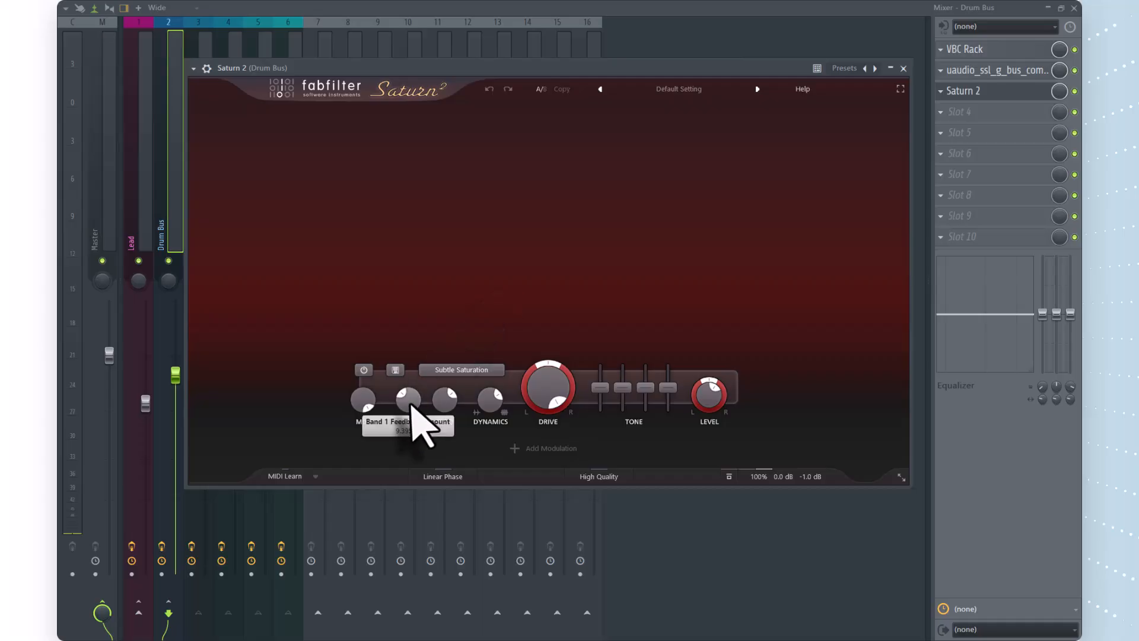
pyautogui.moveTo(413, 403)
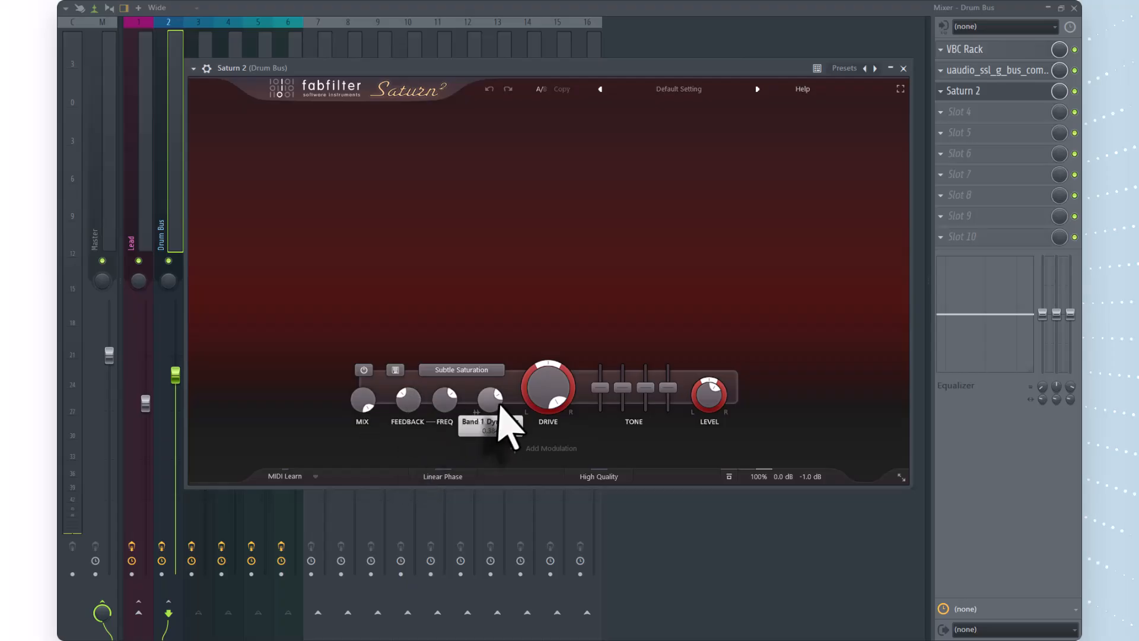
pyautogui.moveTo(502, 406)
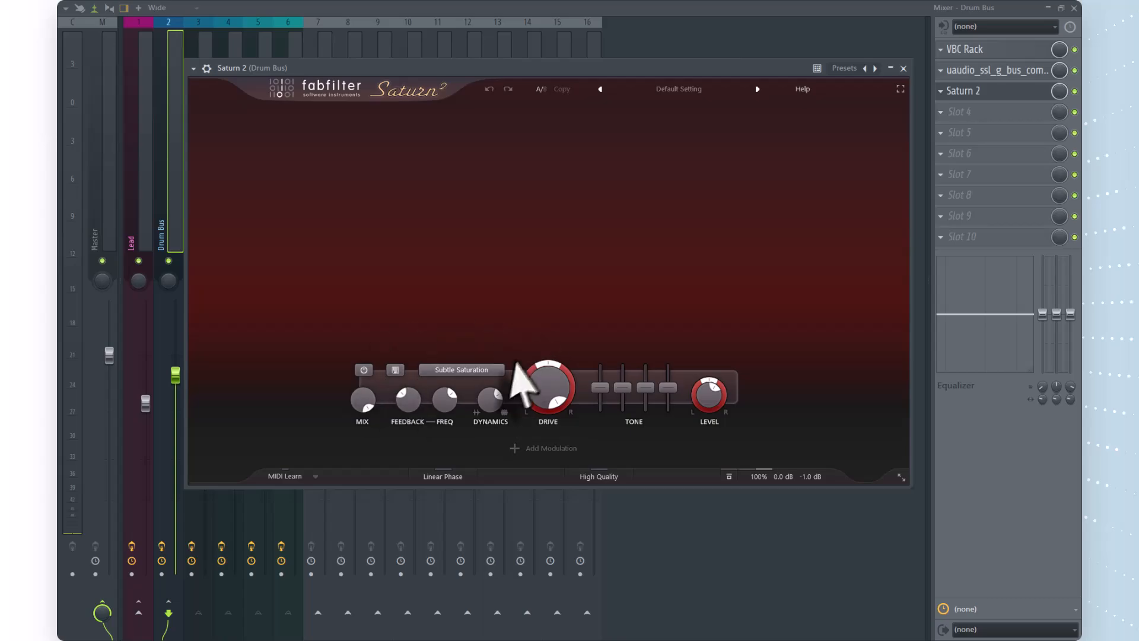
pyautogui.click(904, 68)
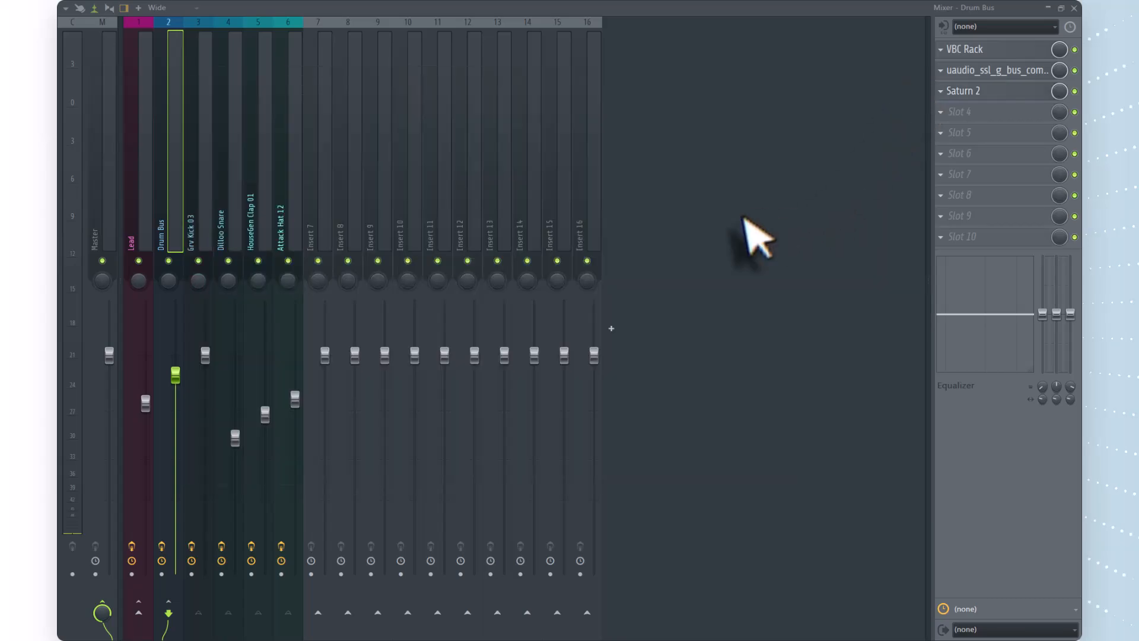
pyautogui.click(144, 31)
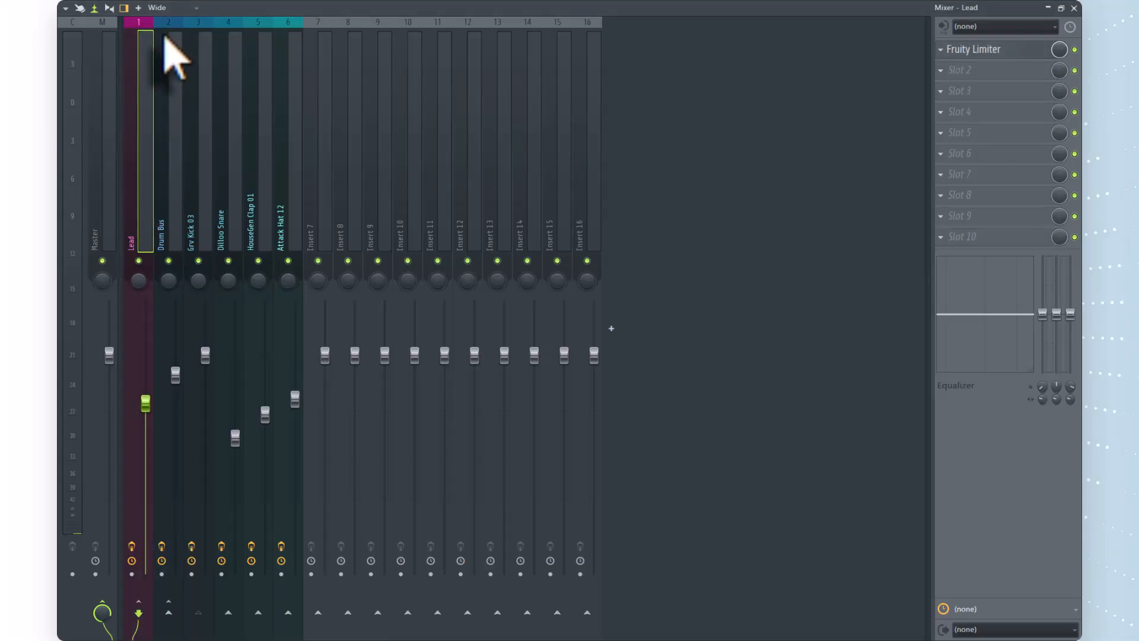
# Minimize the mixer, dismiss its collapsed window and select the Hollywood Master clip in the playlist.
pyautogui.click(1048, 9)
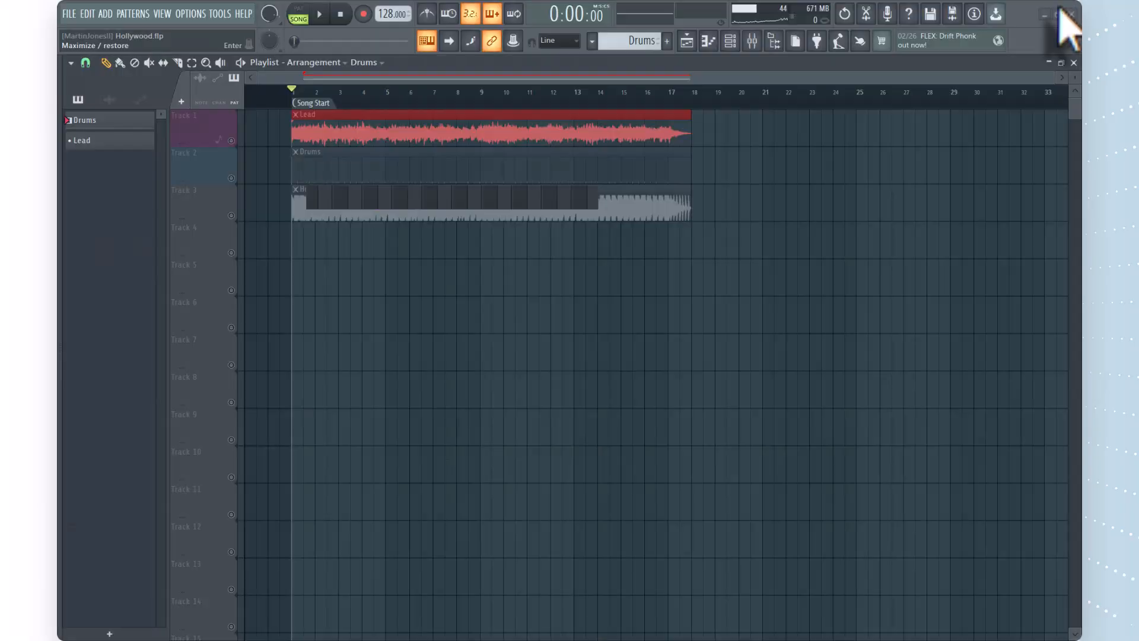
pyautogui.click(590, 195)
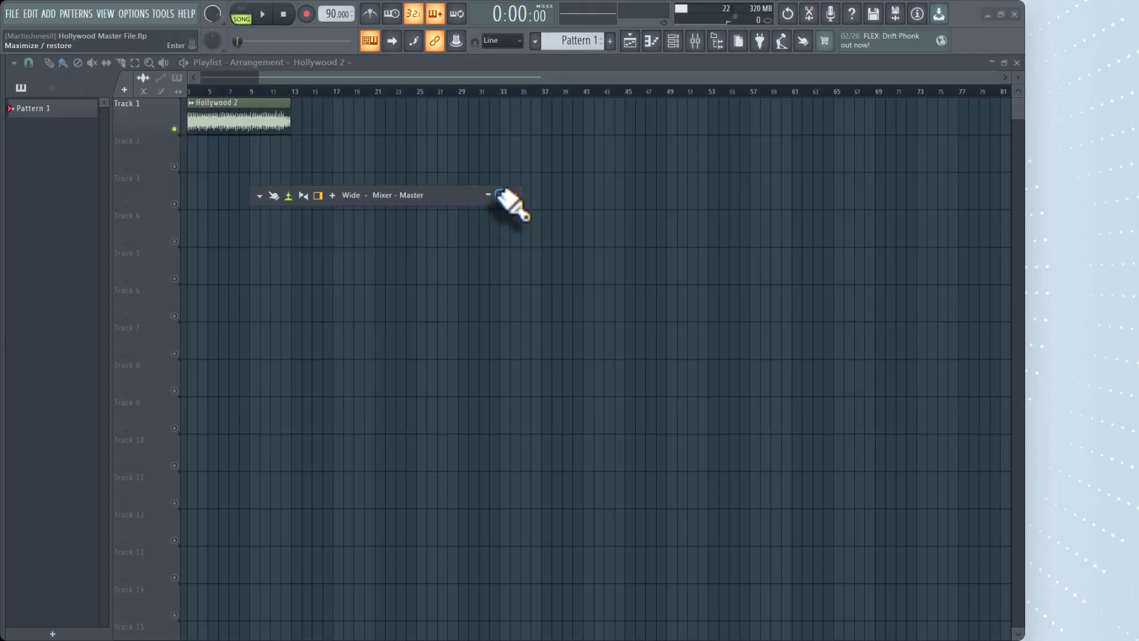
pyautogui.click(500, 189)
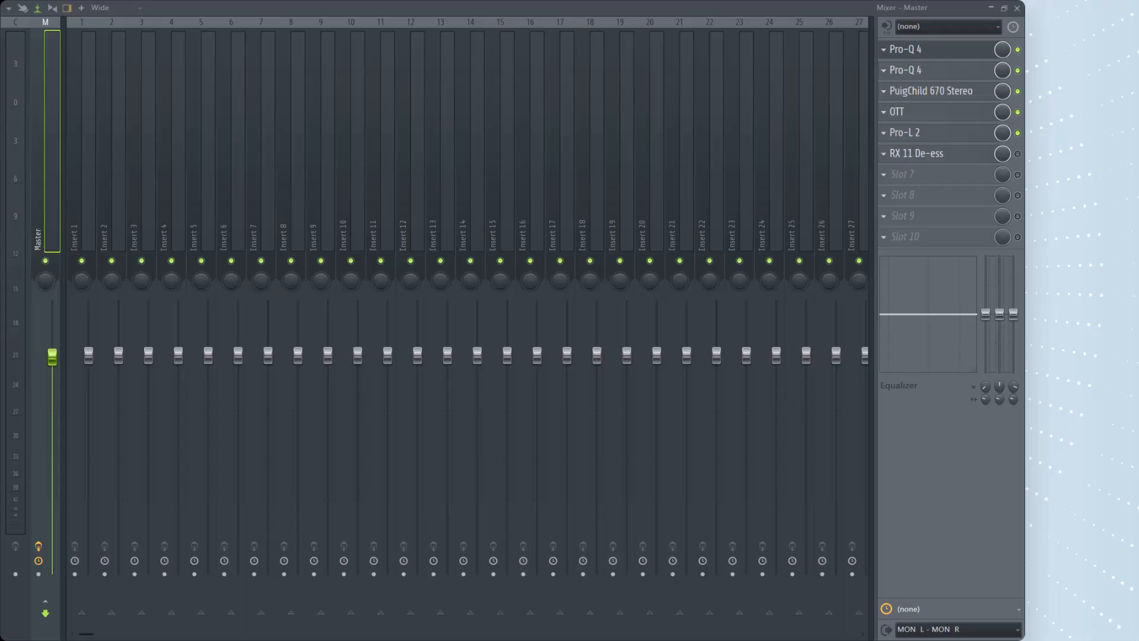
# Examine the band settings of both Pro-Q 4 equalizers on the Master track of the mastering project, closing each plugin window.
pyautogui.moveTo(1024, 185); pyautogui.dragTo(372, 125)
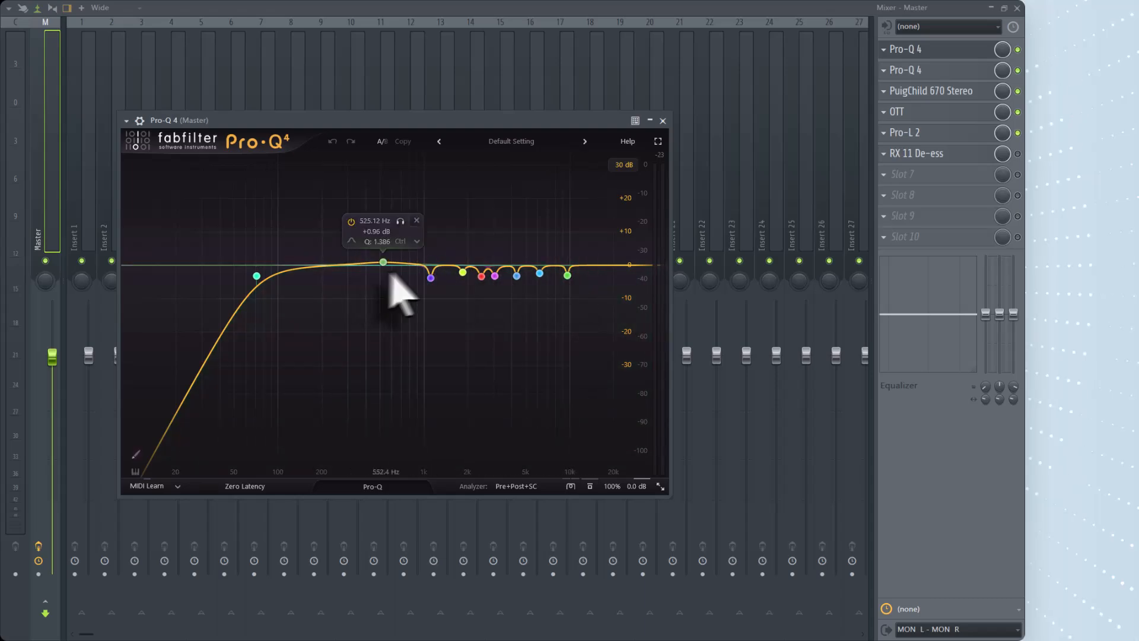
pyautogui.click(663, 121)
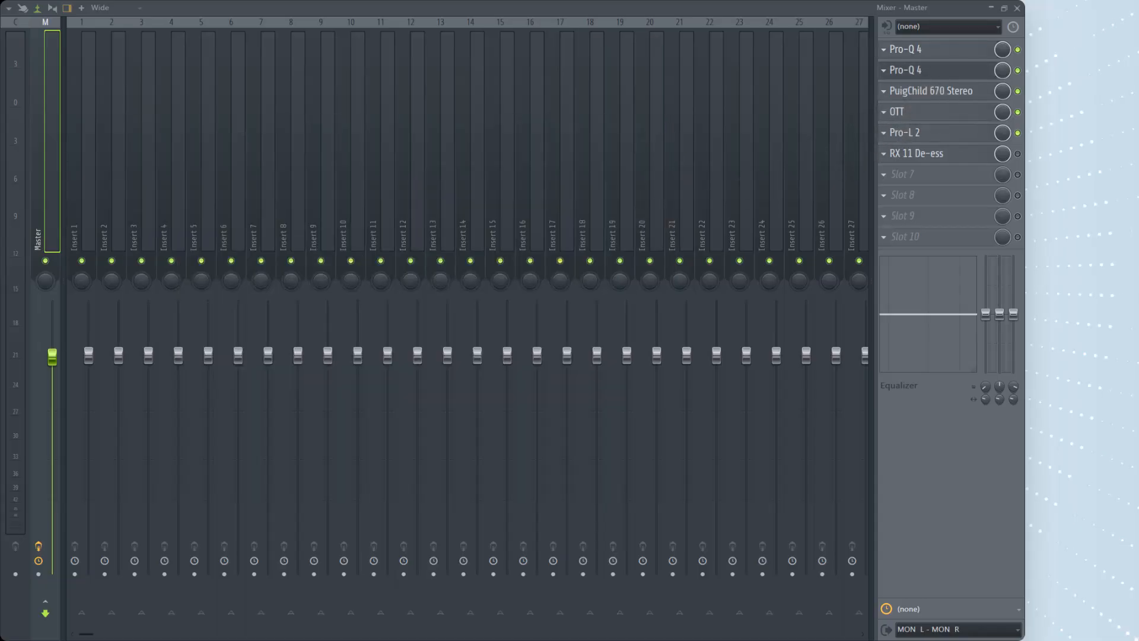
pyautogui.moveTo(425, 213)
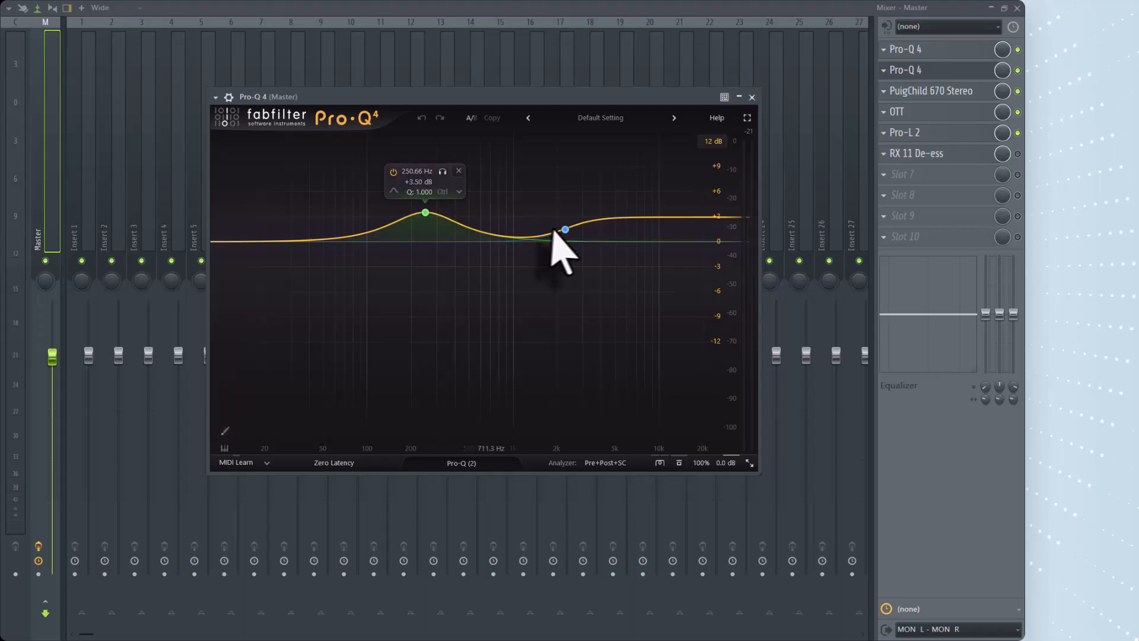
pyautogui.moveTo(571, 232)
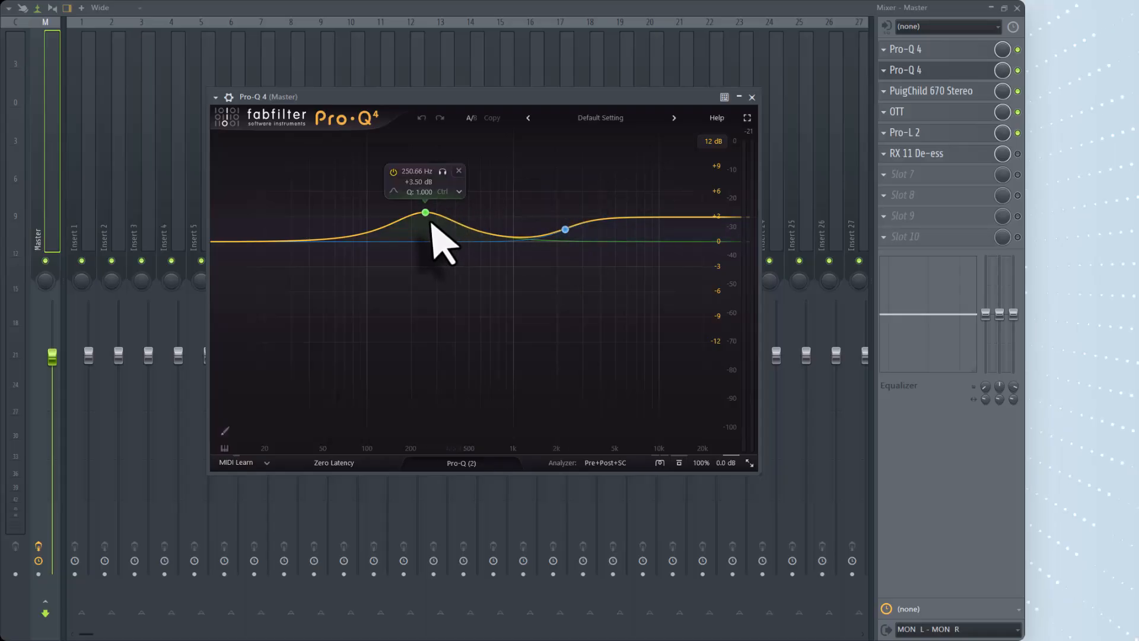
pyautogui.click(752, 97)
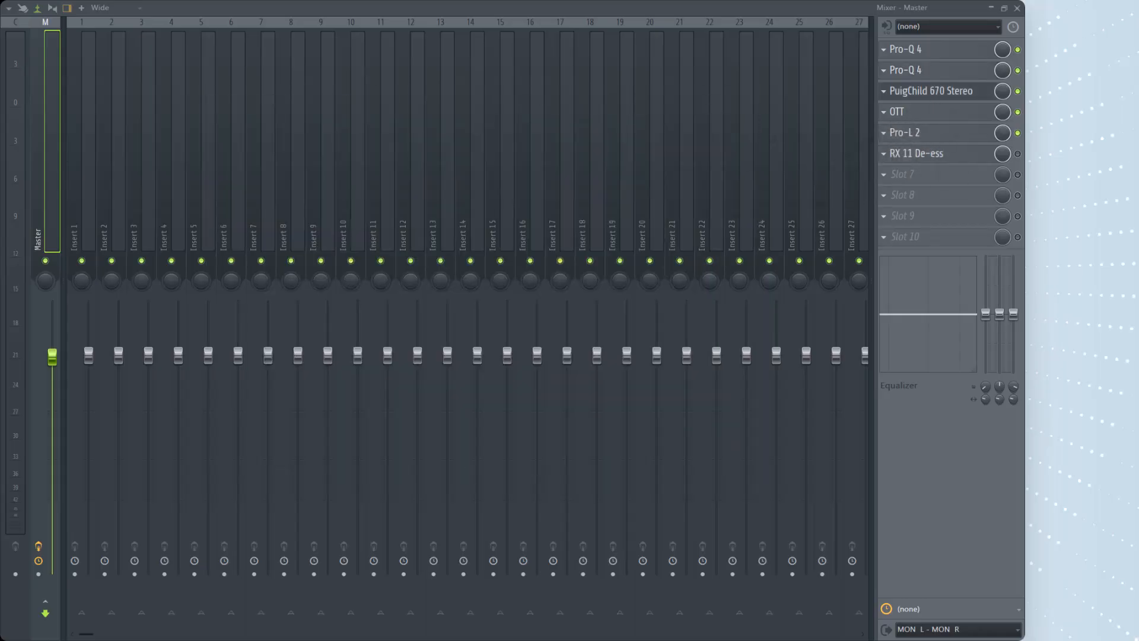
# Examine the PuigChild 670 Stereo and OTT compressor settings on the Master track, closing each plugin window.
pyautogui.click(931, 91)
pyautogui.moveTo(961, 155); pyautogui.dragTo(414, 87)
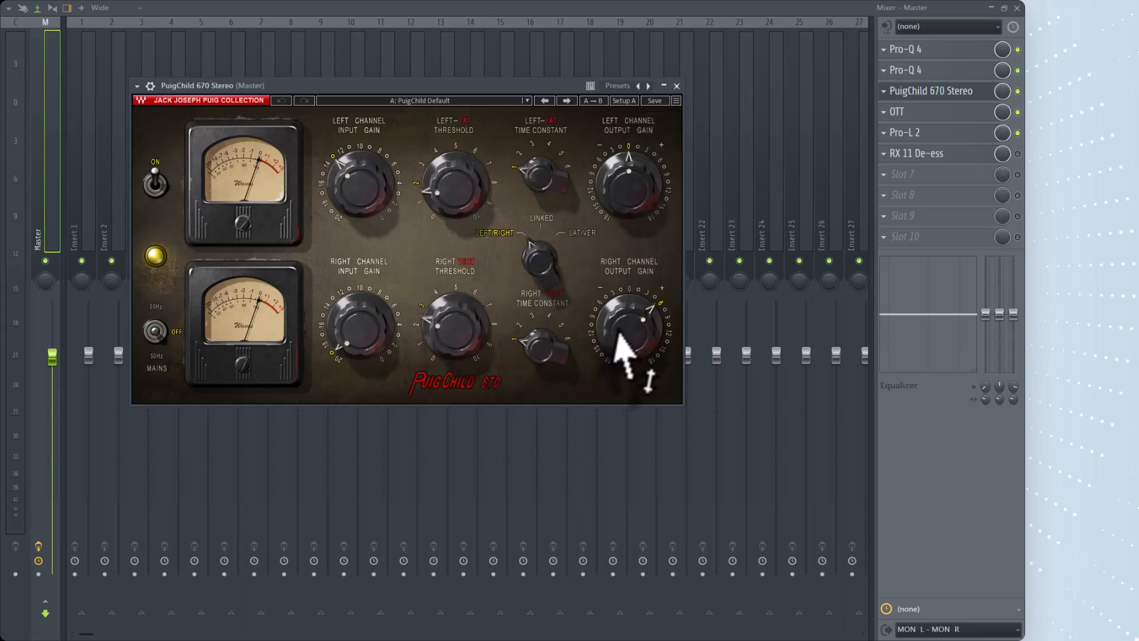
pyautogui.click(676, 86)
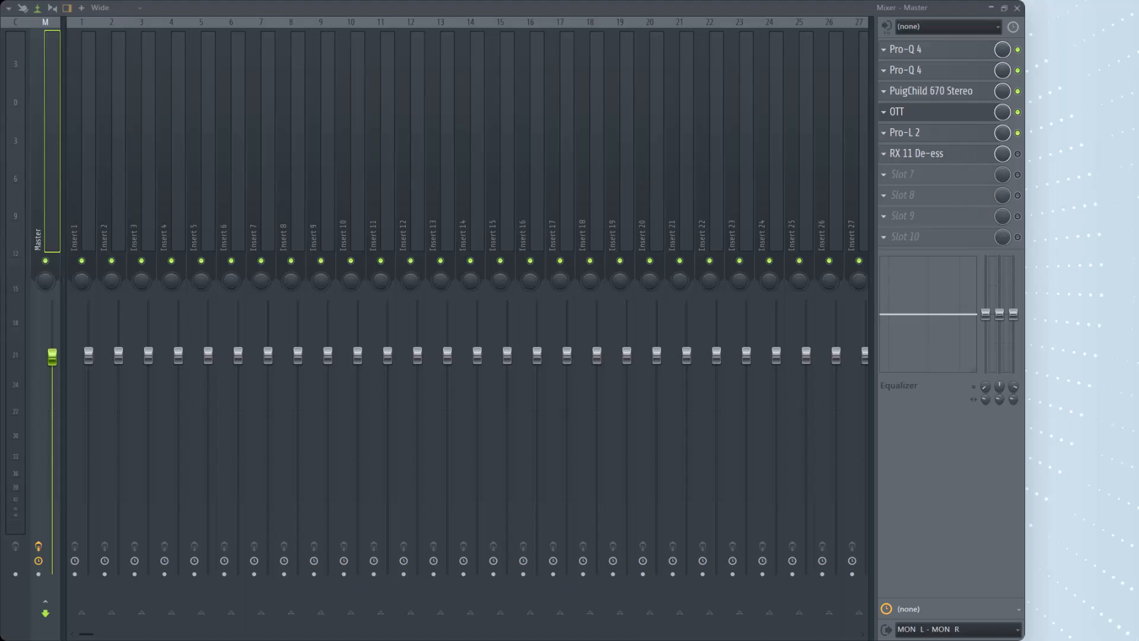
pyautogui.click(926, 112)
pyautogui.moveTo(442, 98); pyautogui.dragTo(418, 59)
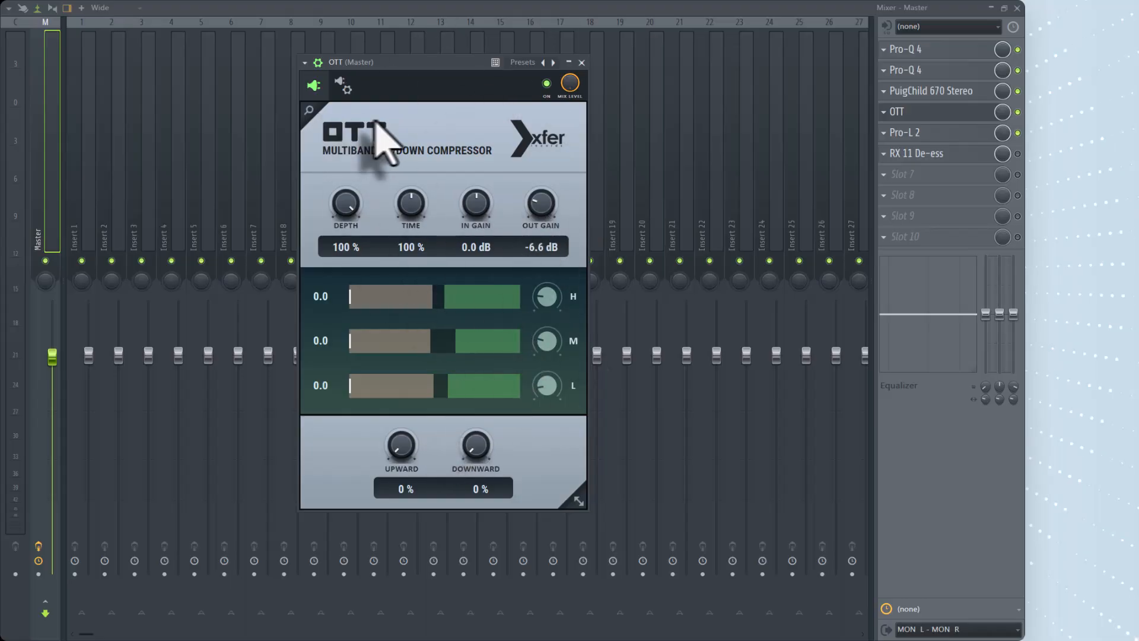
pyautogui.click(582, 62)
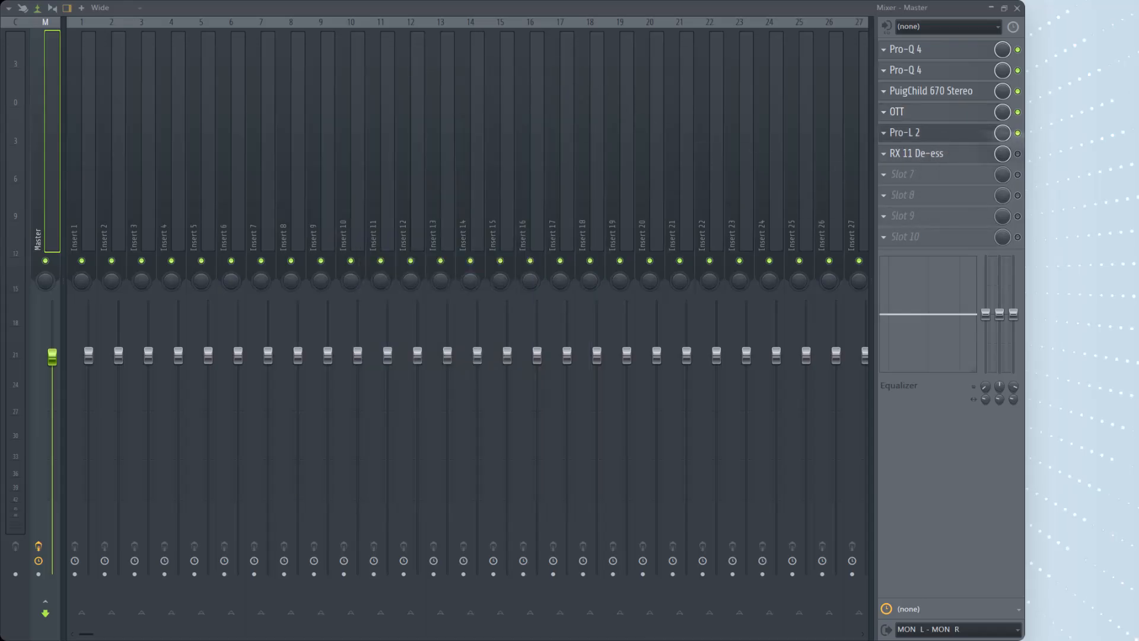
# Examine the Pro-L 2 limiter settings on the Master track, then close the plugin and the mixer to return to the playlist.
pyautogui.click(905, 132)
pyautogui.moveTo(671, 145); pyautogui.dragTo(310, 114)
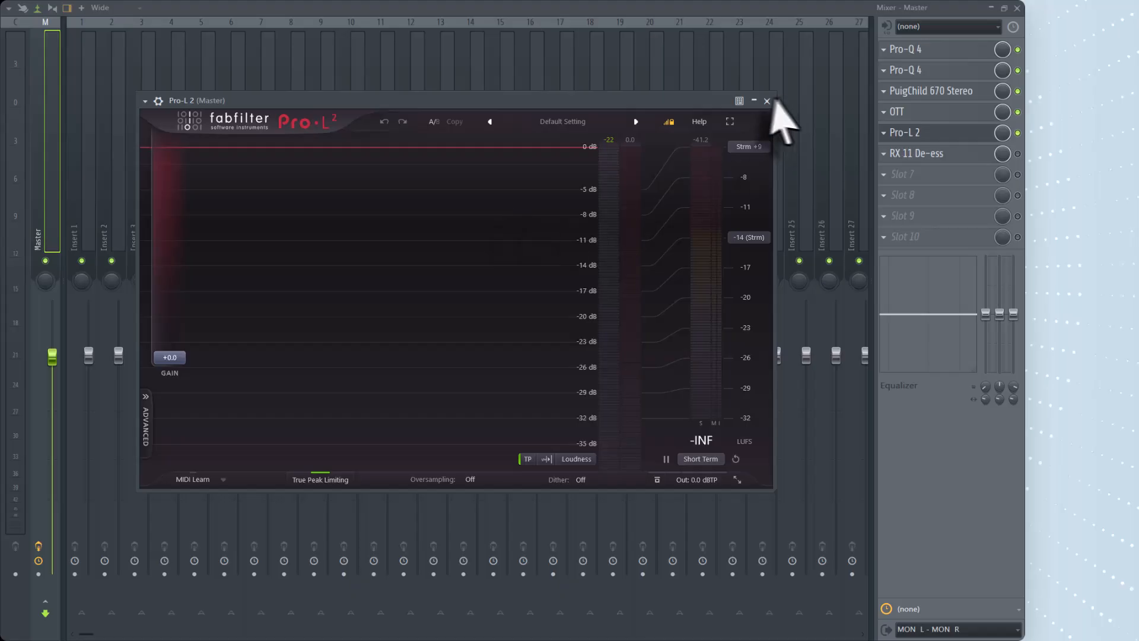
pyautogui.click(767, 100)
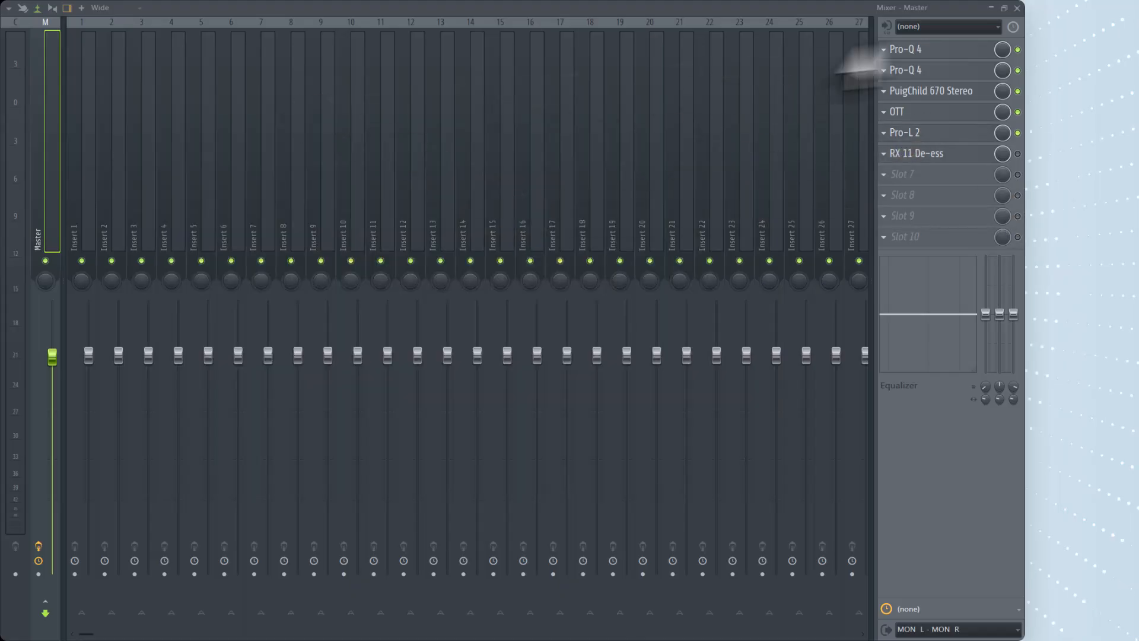
pyautogui.click(1017, 8)
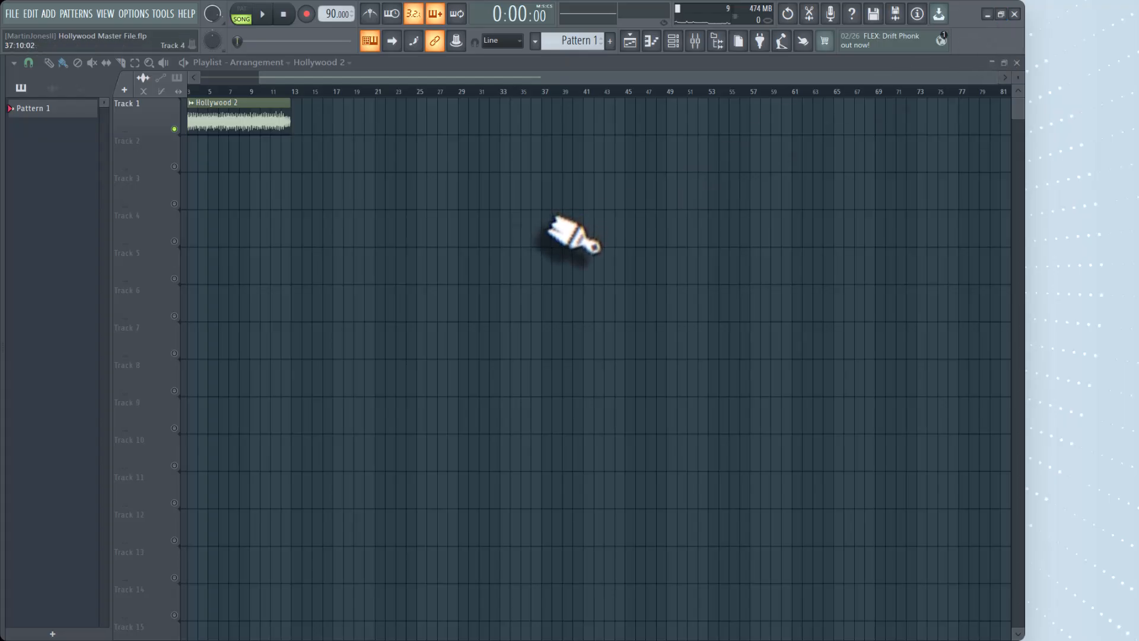